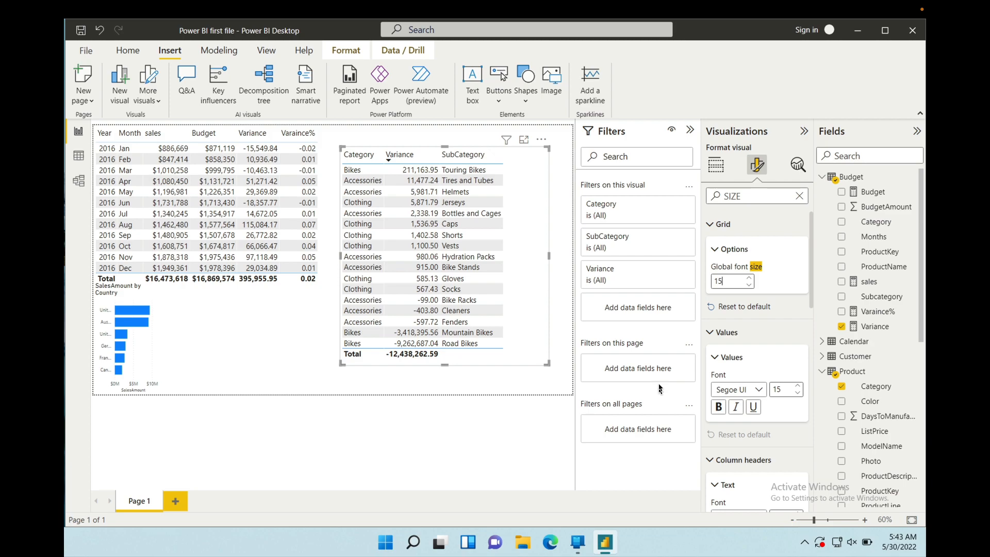
Step: Add a new report page and insert a text box reading "AdventureAdventure"
click(175, 501)
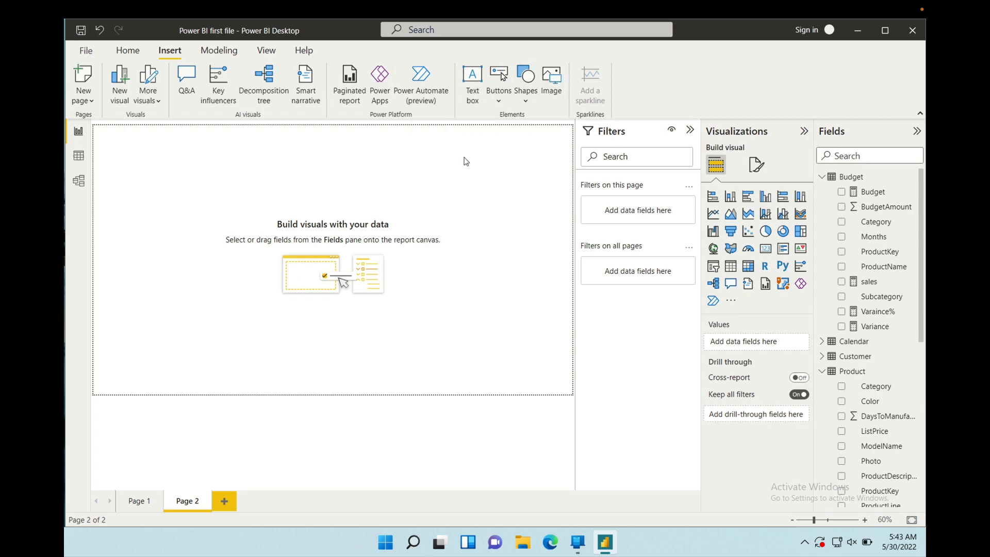
click(470, 76)
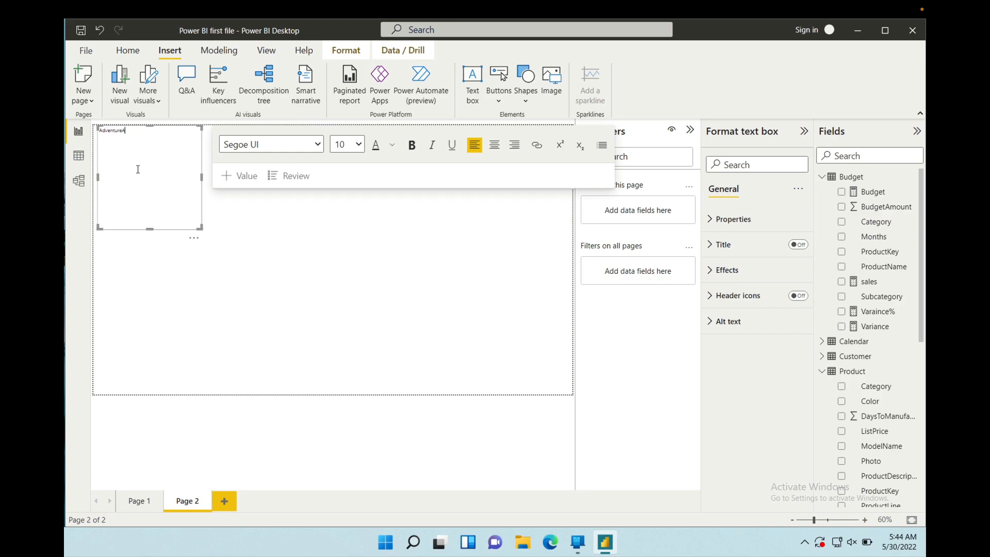
text(nture)
Step: Set the font size of the text box's text to 20
click(359, 145)
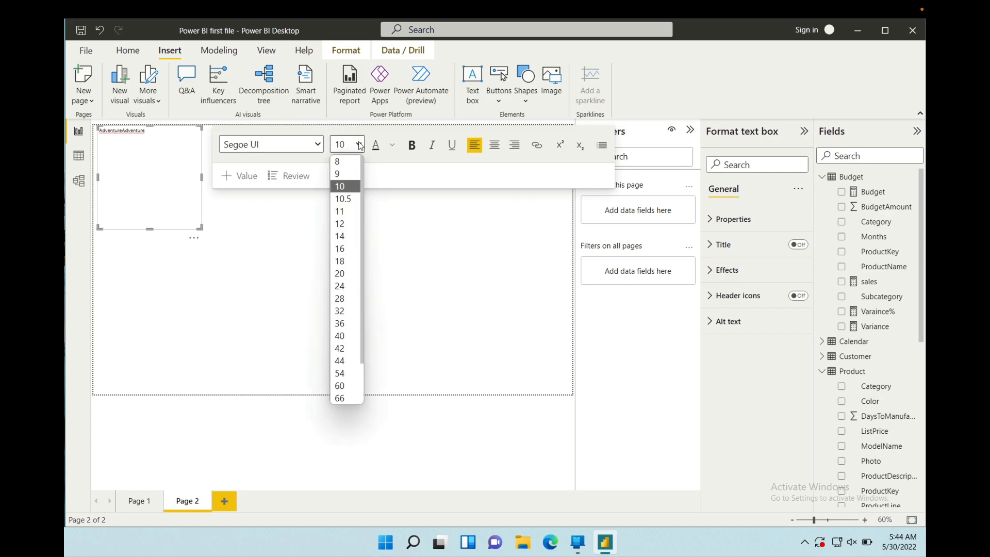
click(345, 312)
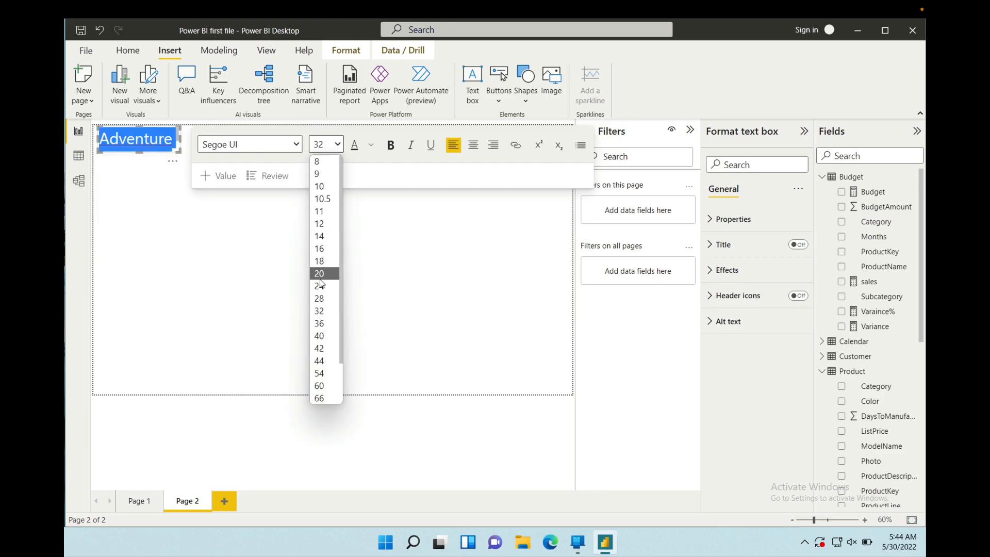
click(320, 278)
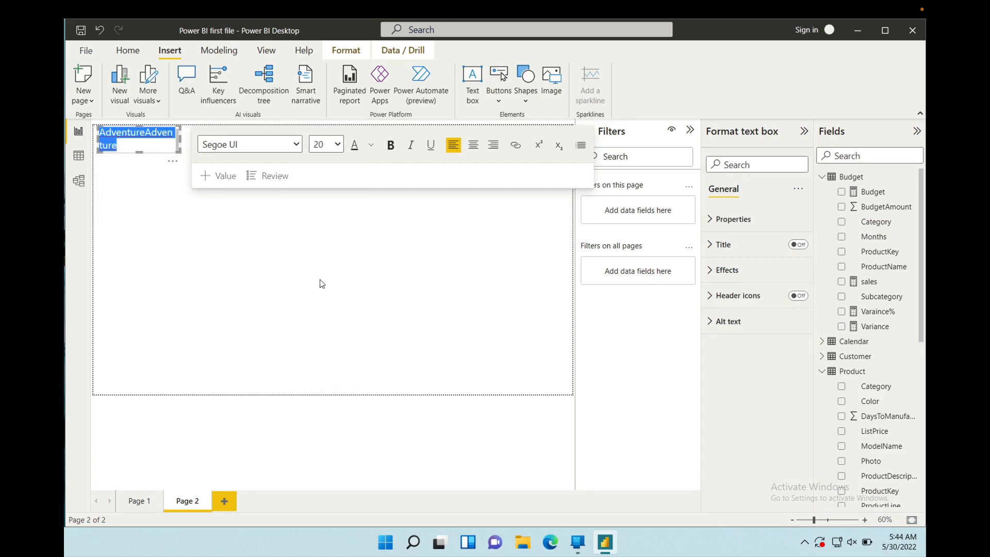
click(320, 280)
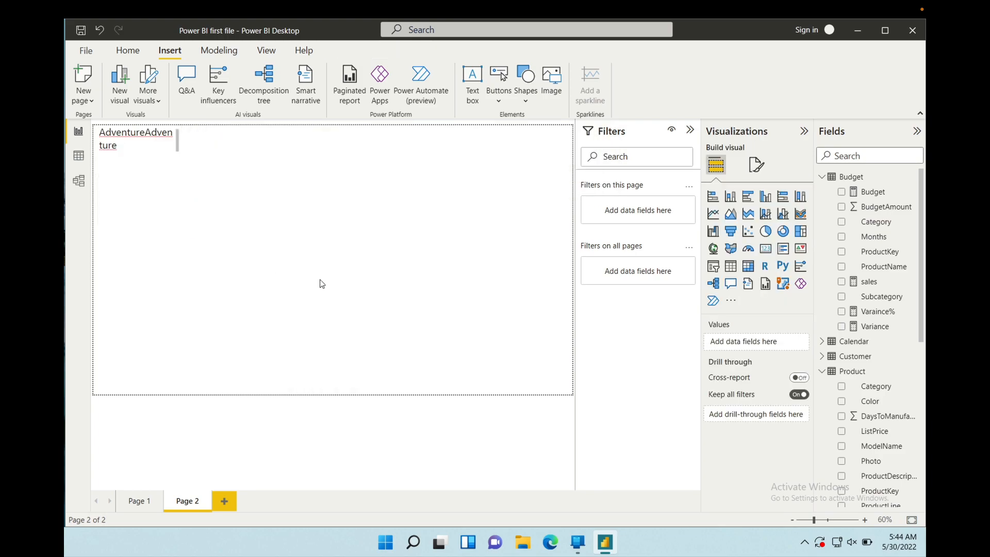
Step: Widen the text box so its text fits on one line, and separate the words to read "Adventure Adventure"
click(183, 145)
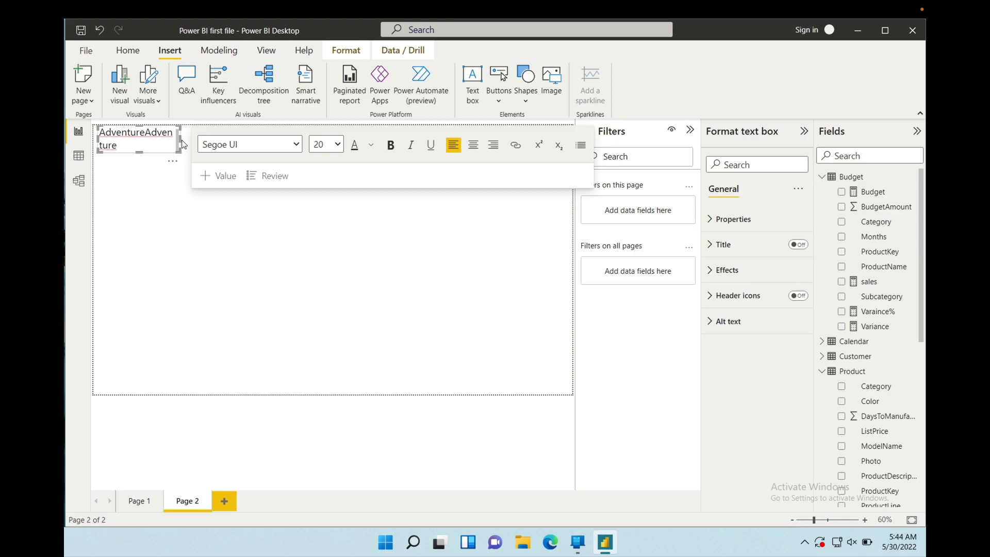
drag(179, 139, 204, 143)
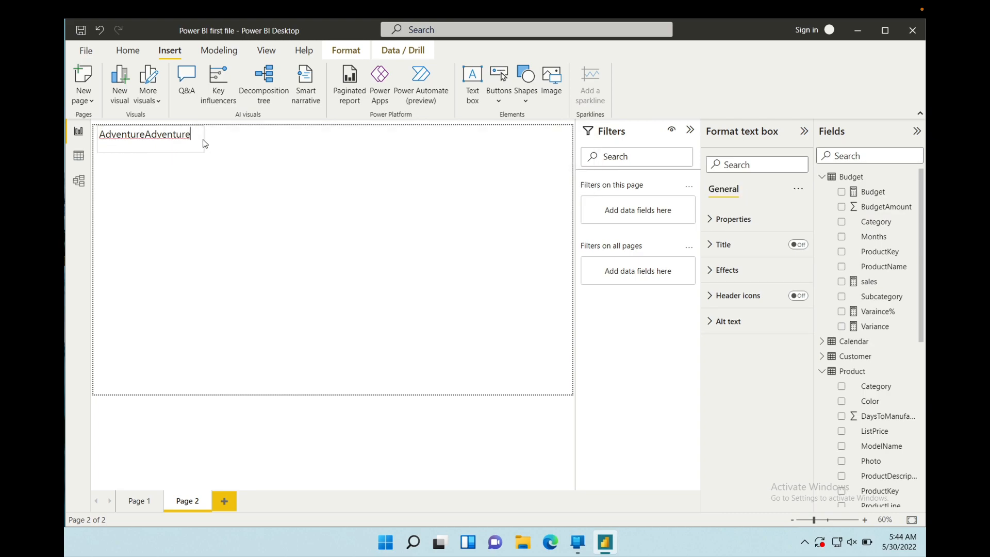
click(174, 192)
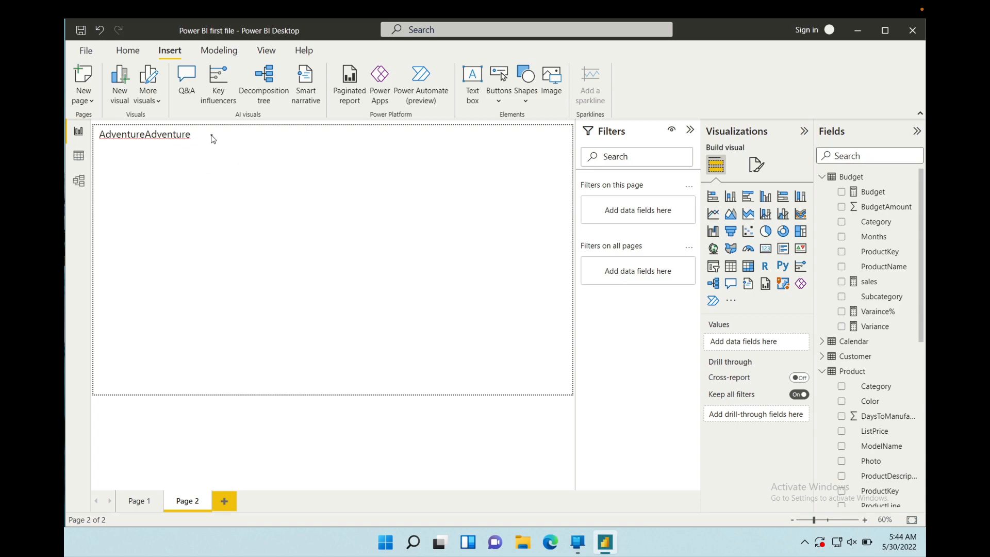
click(146, 134)
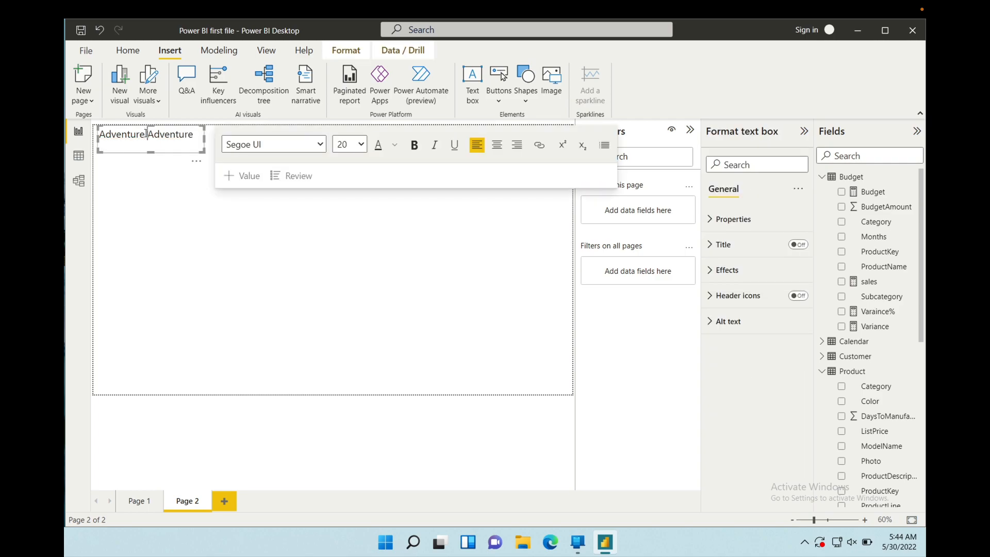
click(160, 177)
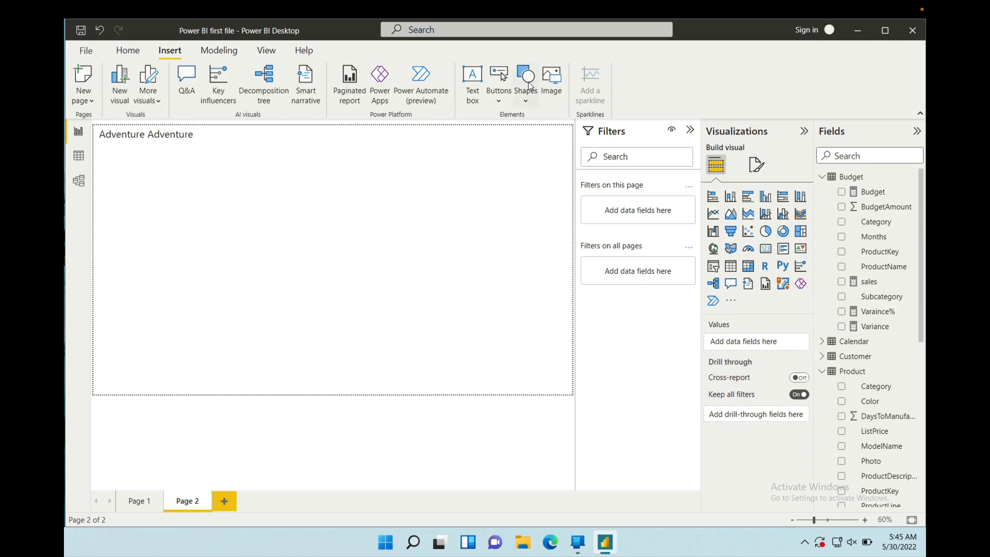
Step: Back out of inserting a report image, and search the web in Microsoft Edge for "adventure works logo"
click(552, 81)
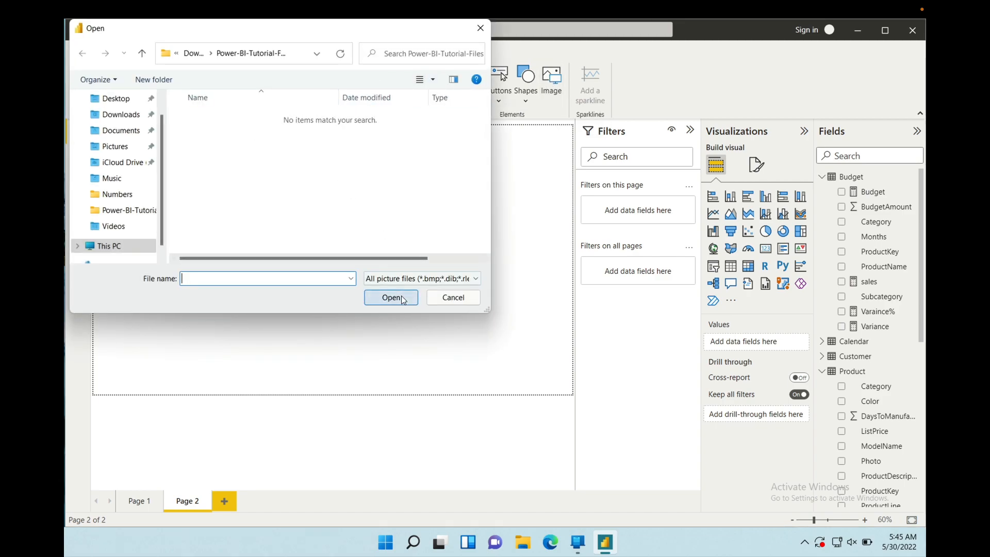
click(453, 298)
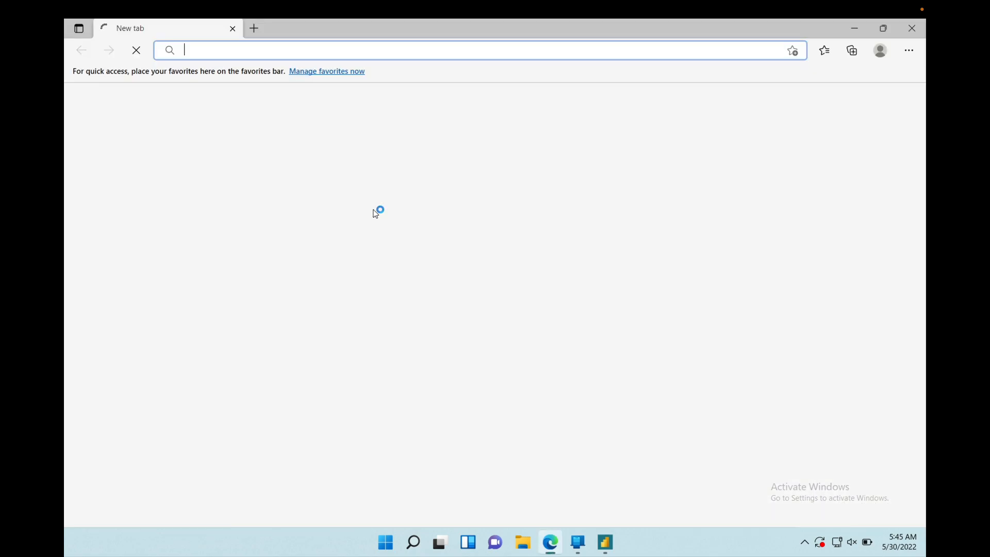
text(adav)
key(BackSpace)
key(BackSpace)
text(venture)
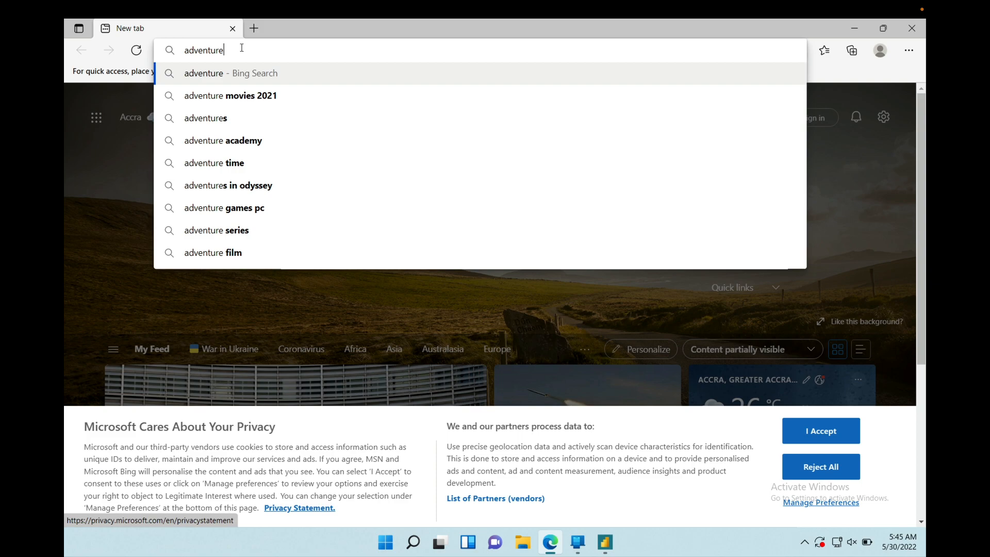
text( work)
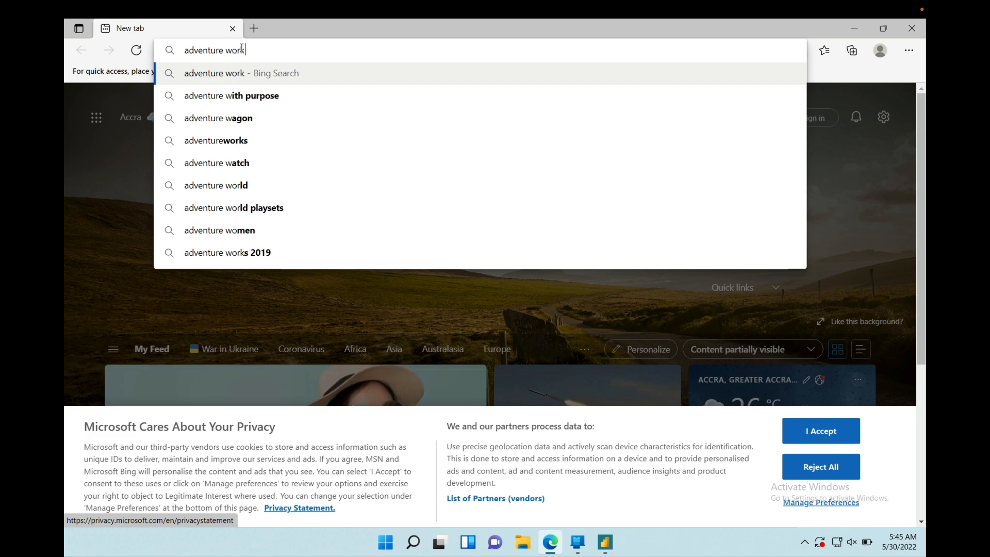
text(s logo)
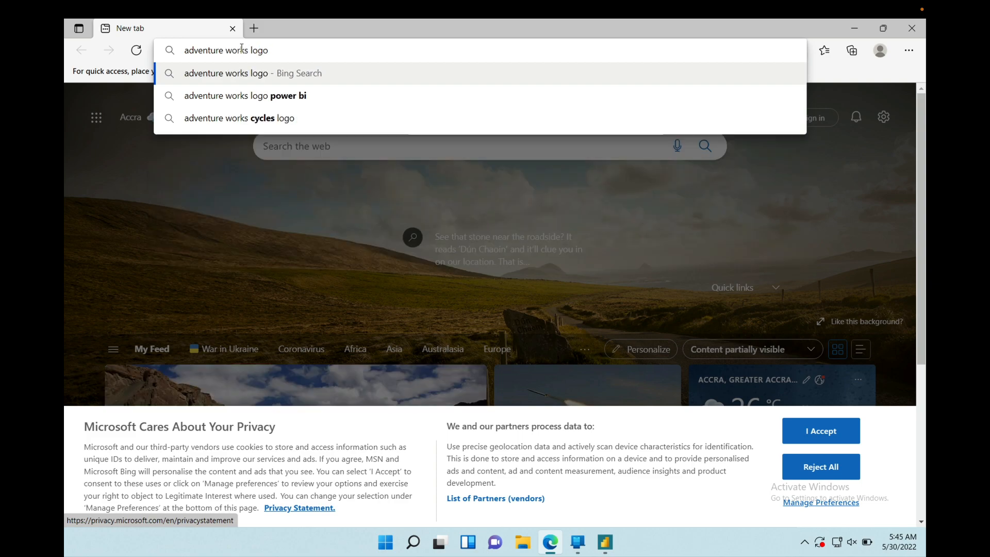
key(Return)
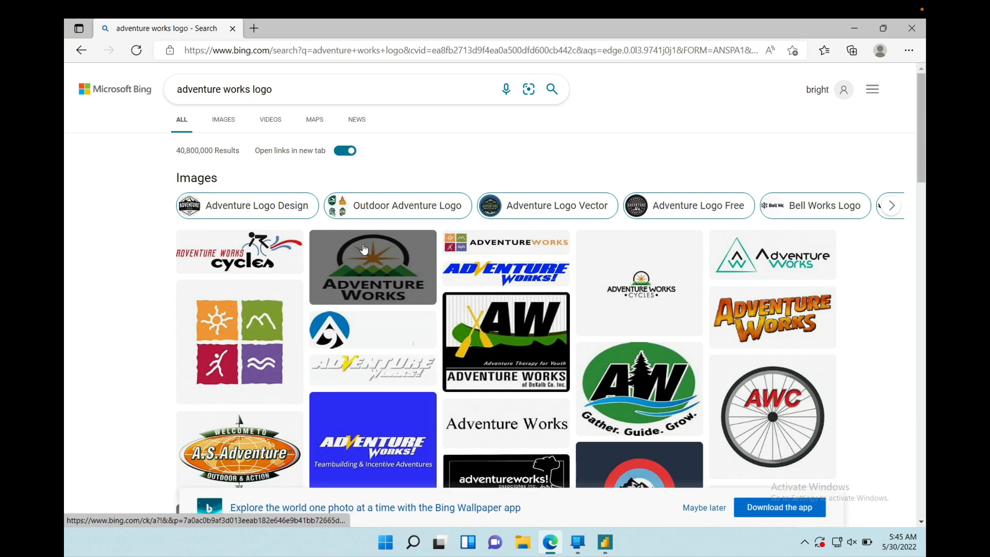
Step: Switch to the image results and look through them for a suitable Adventure Works logo
scroll(360, 242, down, 3)
scroll(364, 250, down, 2)
scroll(365, 247, up, 5)
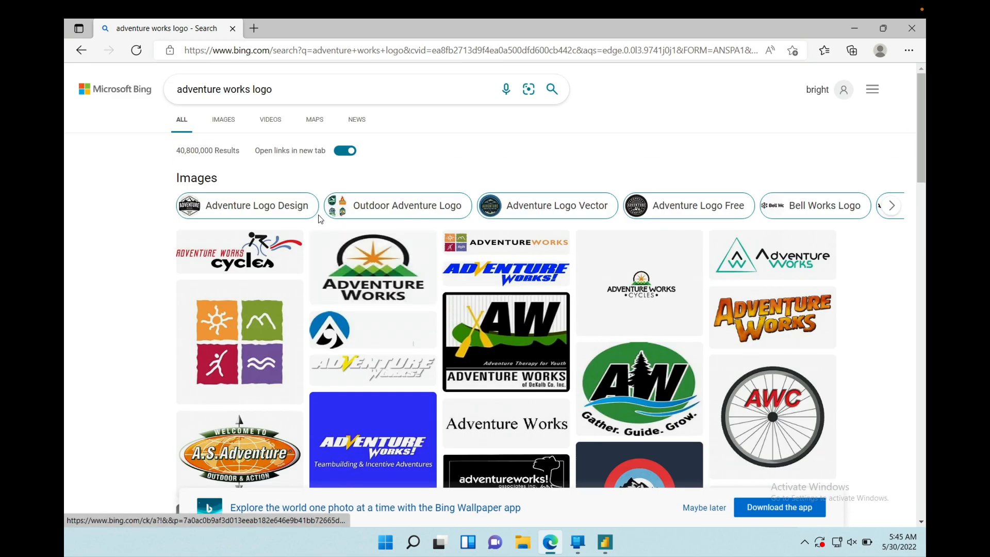
click(220, 127)
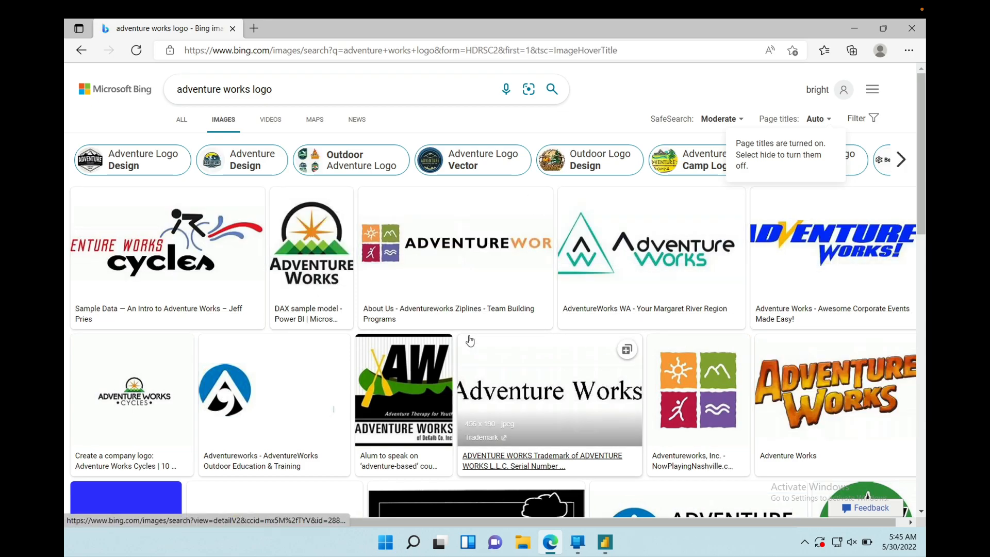
scroll(468, 338, down, 4)
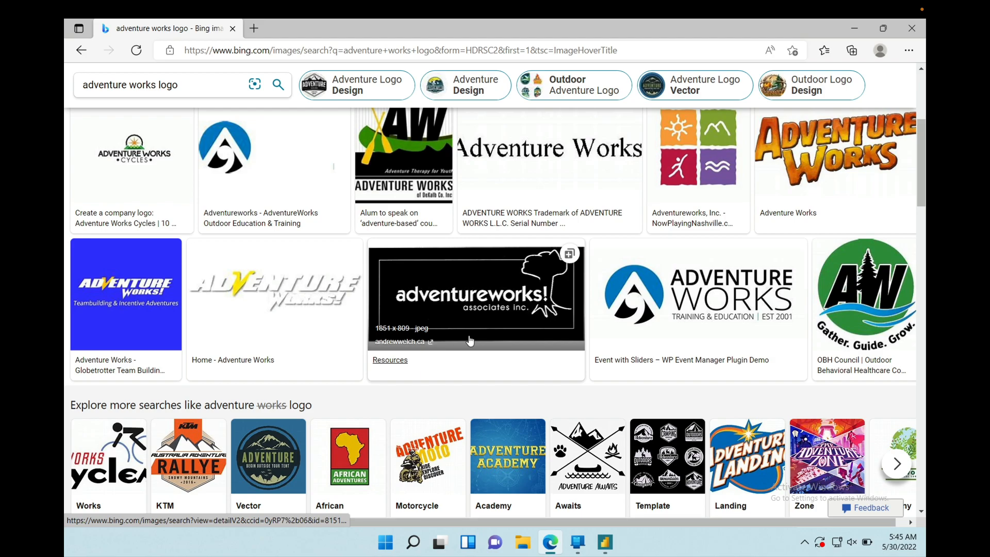
scroll(470, 340, down, 15)
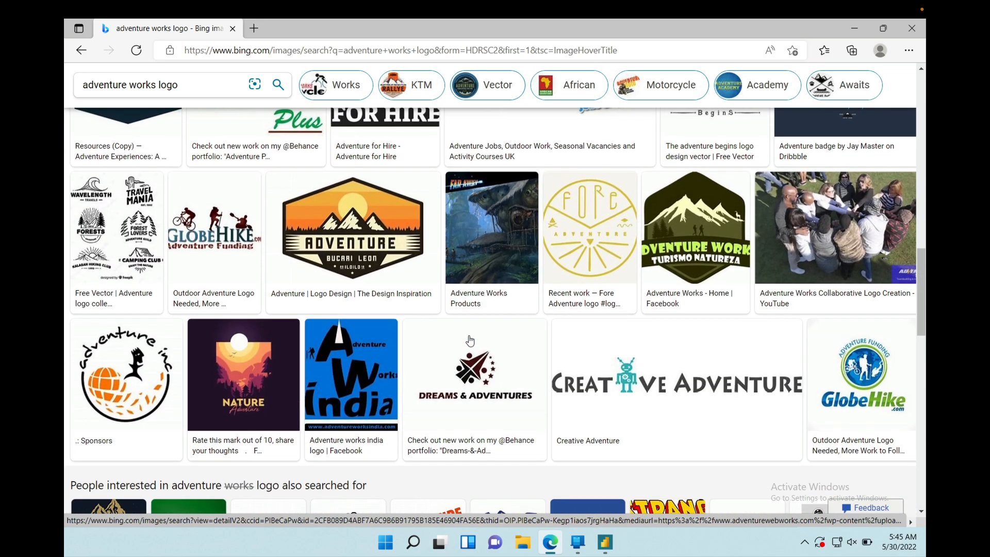
scroll(470, 340, down, 4)
scroll(469, 340, up, 2)
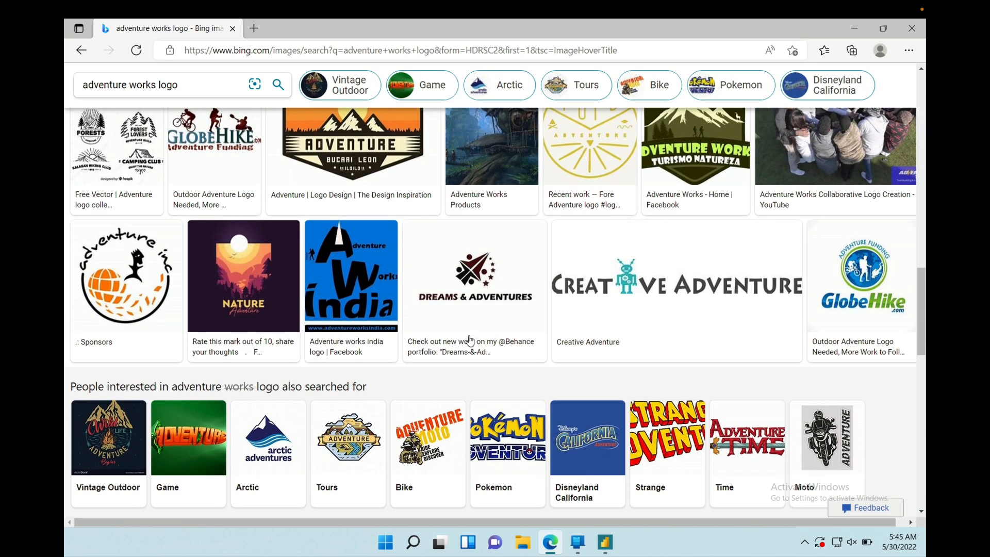
scroll(469, 340, up, 18)
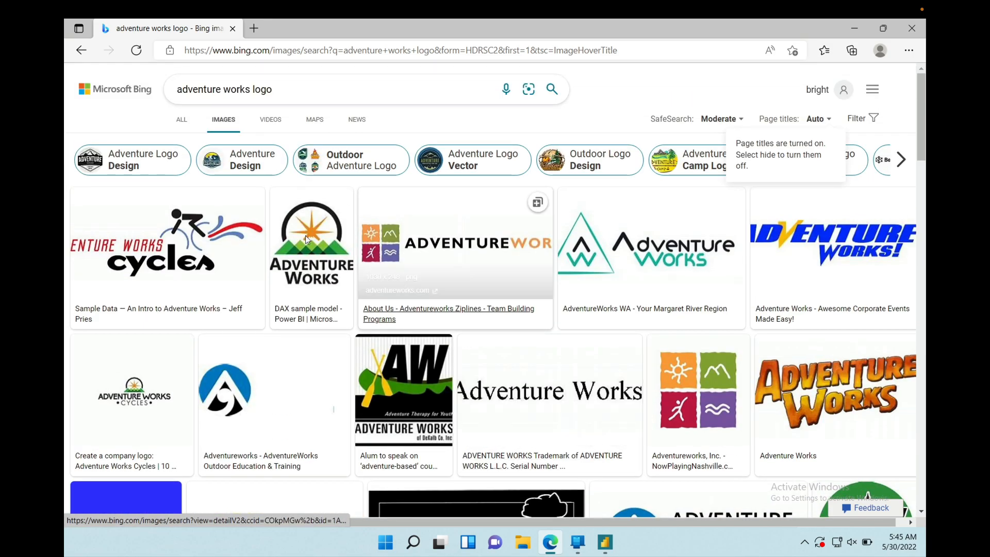
scroll(310, 350, down, 1)
scroll(310, 350, down, 3)
Step: Open the Adventure Works Cycles logo with the sun and green hills, and copy the image
click(141, 215)
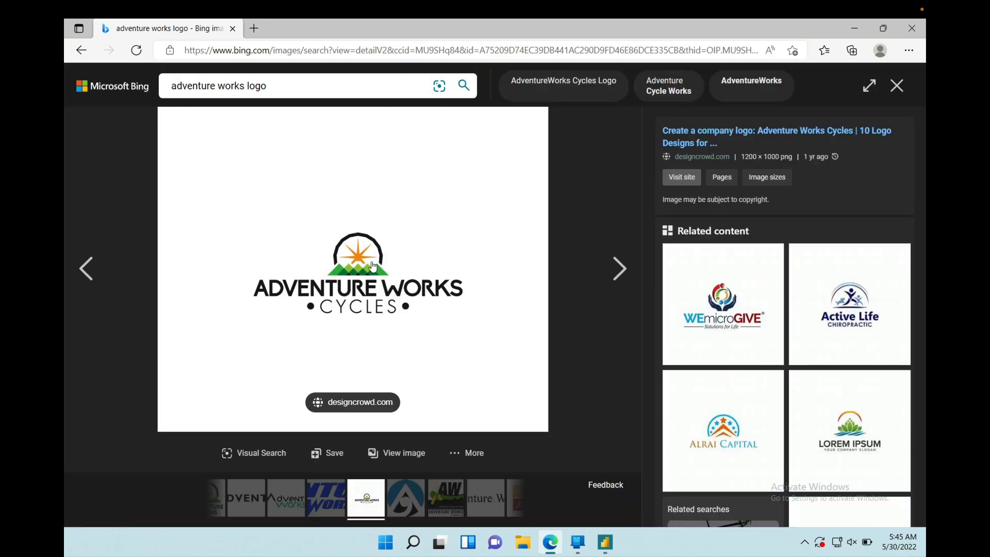
right_click(348, 263)
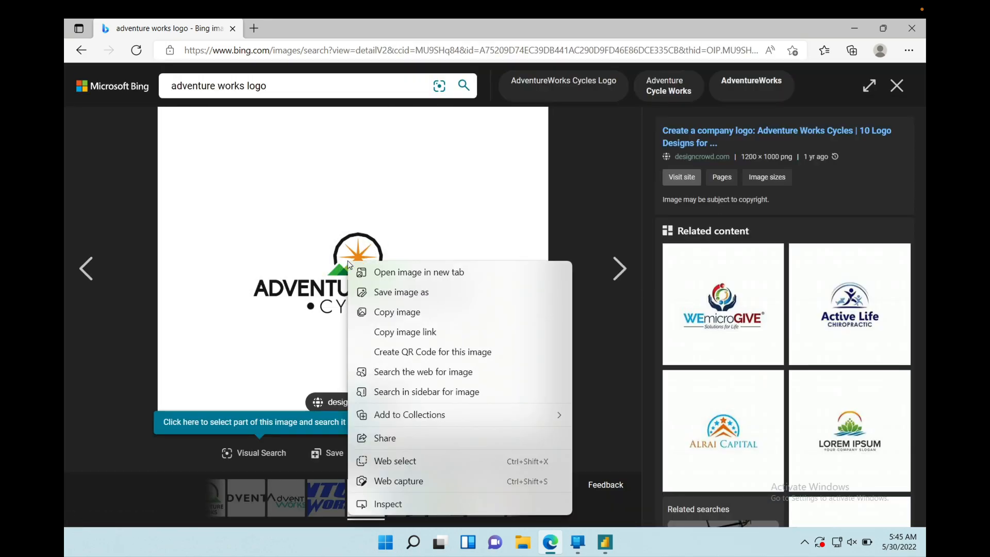
click(388, 311)
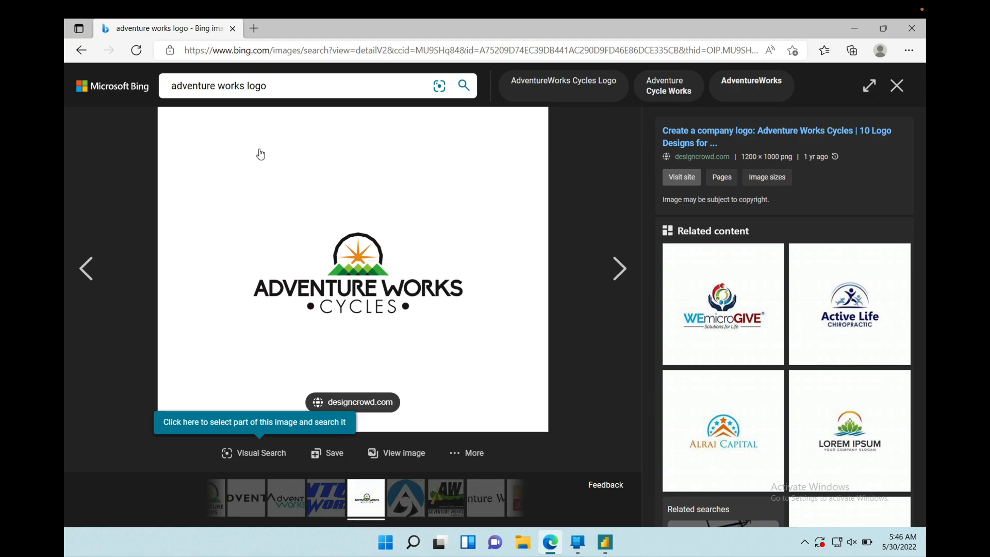
Step: Search for "remove.bg free" in a new browser tab and open the remove.bg website from the results
click(257, 29)
text(remove.bg free)
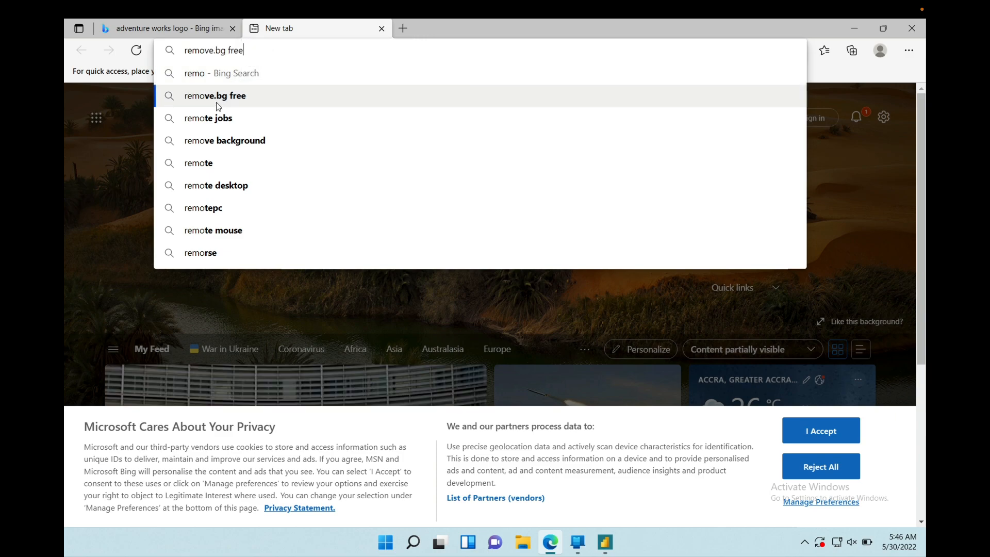
click(214, 96)
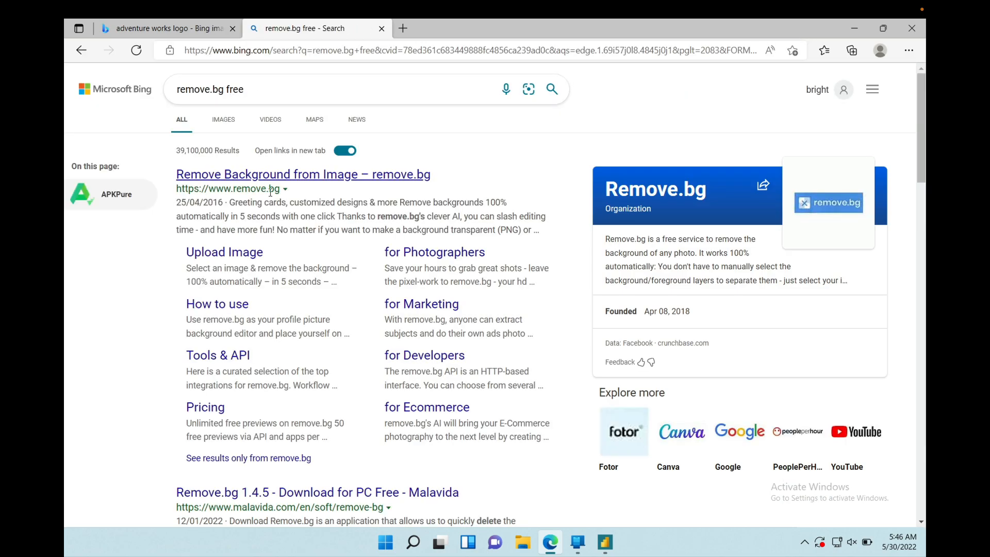
click(261, 178)
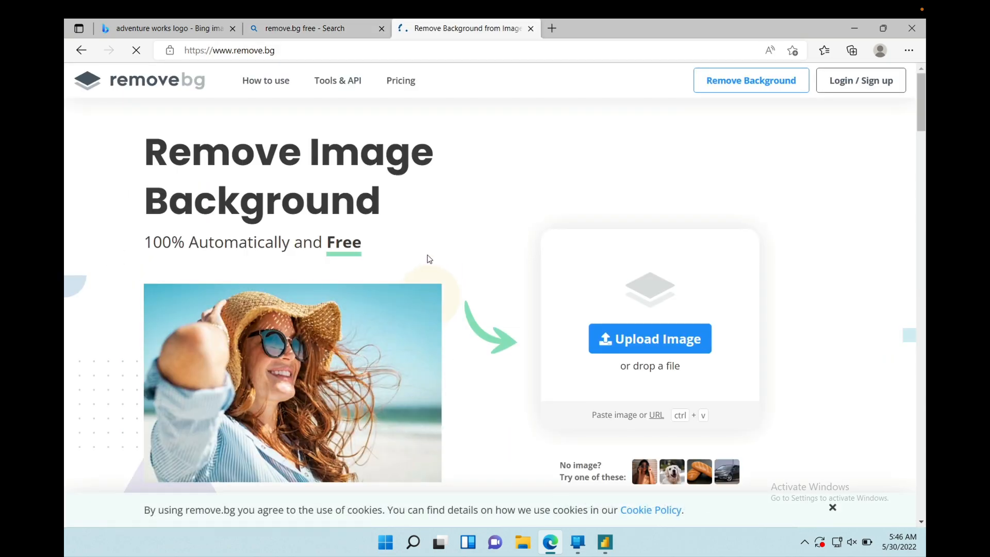
Step: Paste the copied logo into remove.bg, download the background-free preview image, and show the file in its folder
key(ctrl+v)
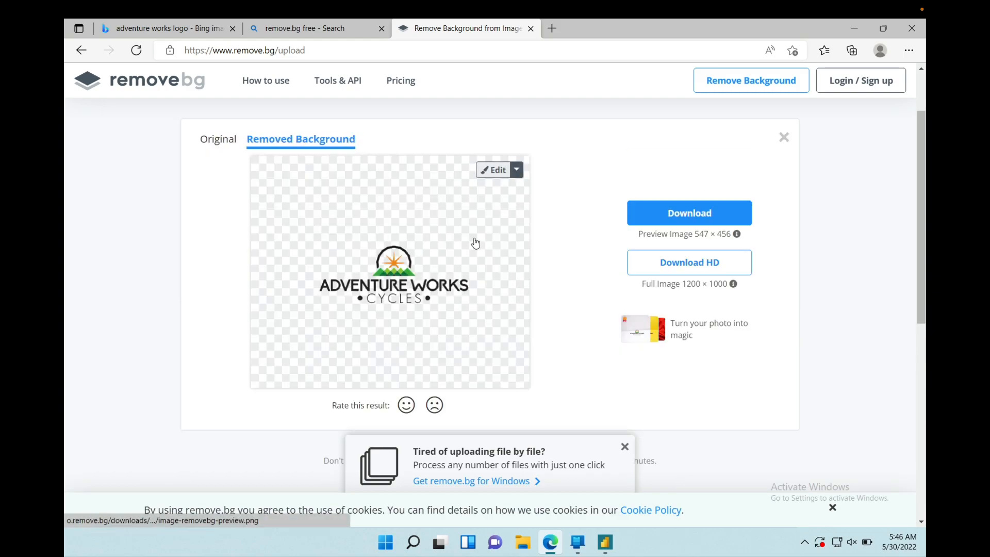
click(661, 216)
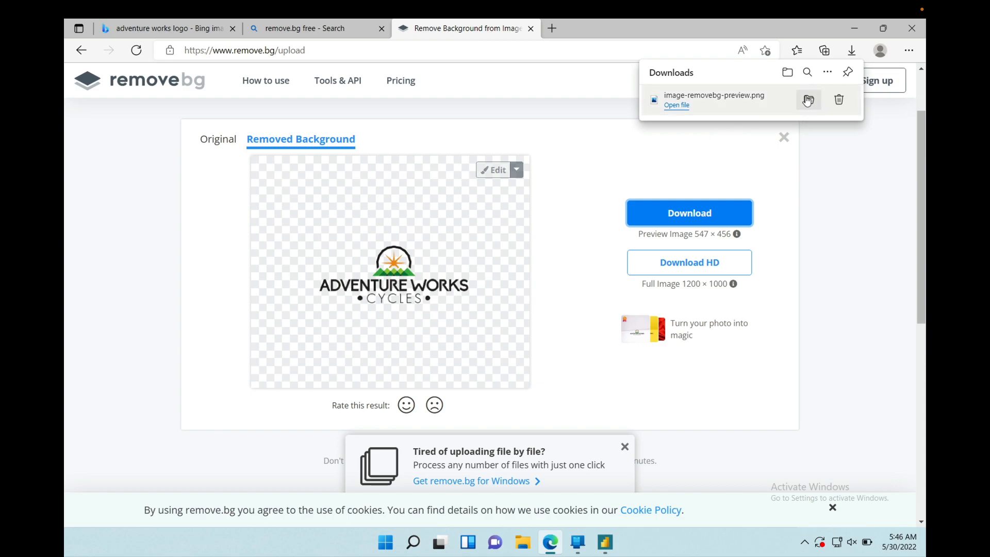
click(808, 101)
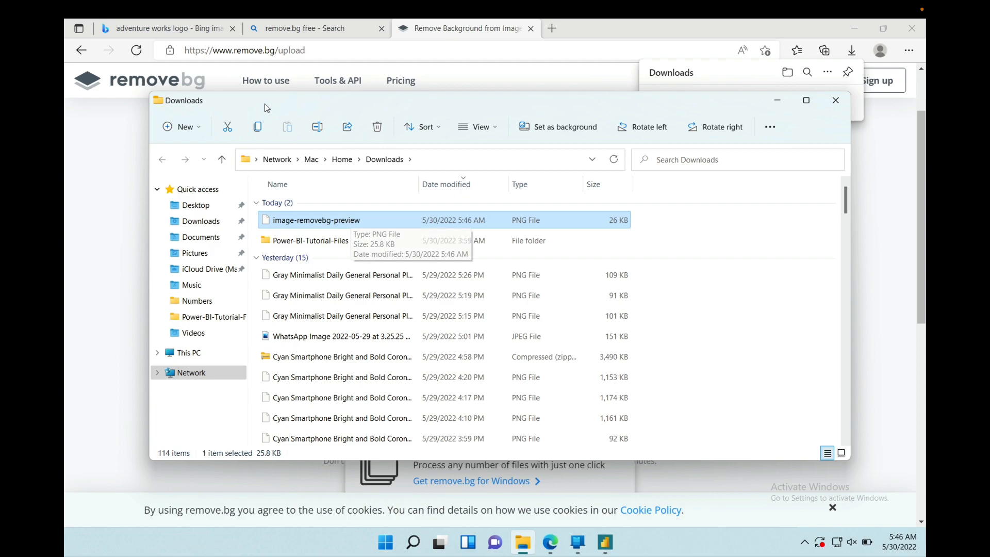
Step: Switch to Power BI and start inserting an image on Page 2, looking for the picture file in the tutorial folder
click(185, 33)
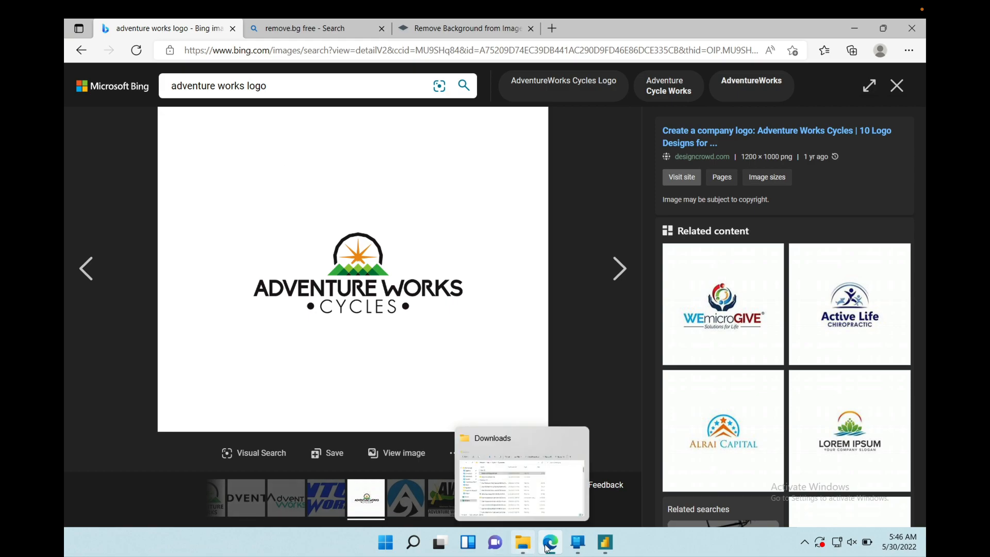
click(604, 542)
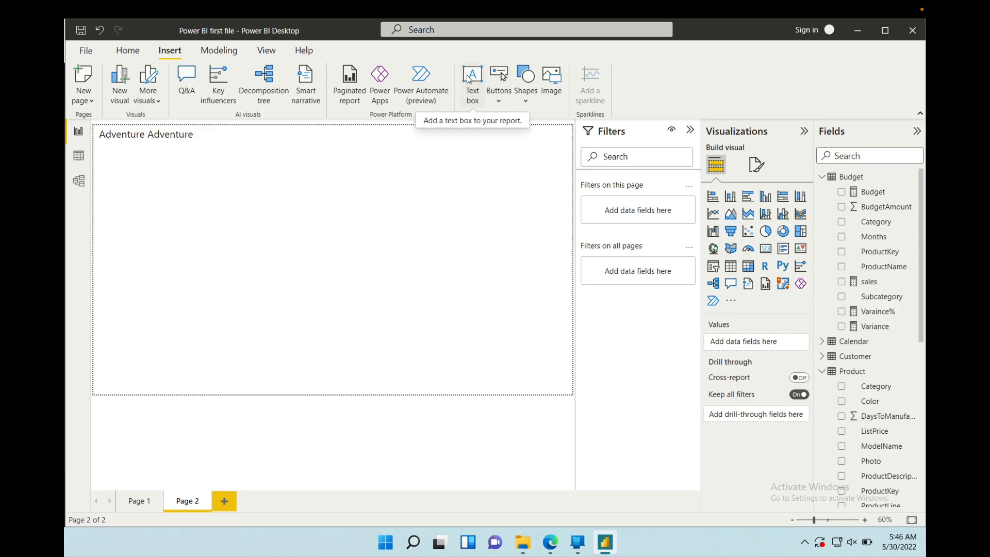
click(551, 80)
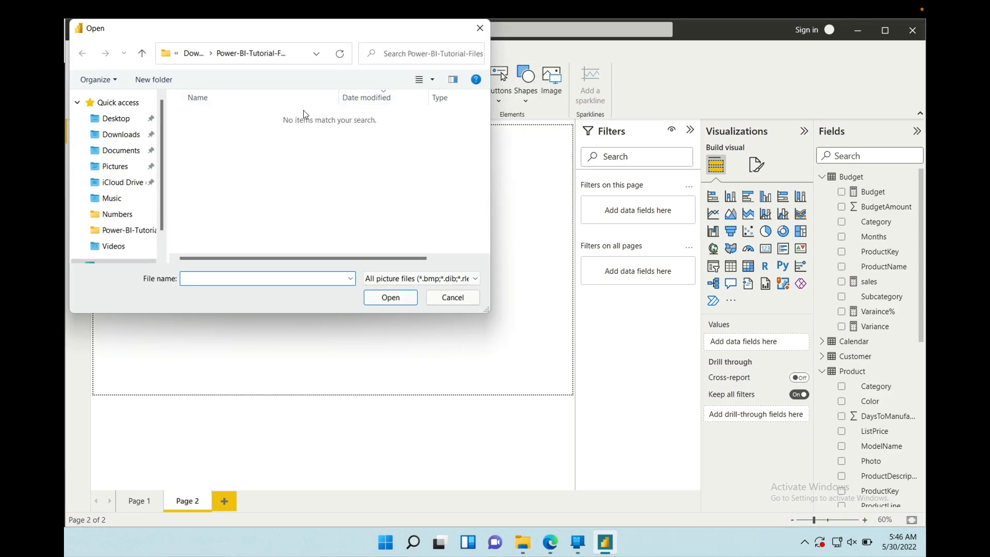
scroll(146, 229, down, 1)
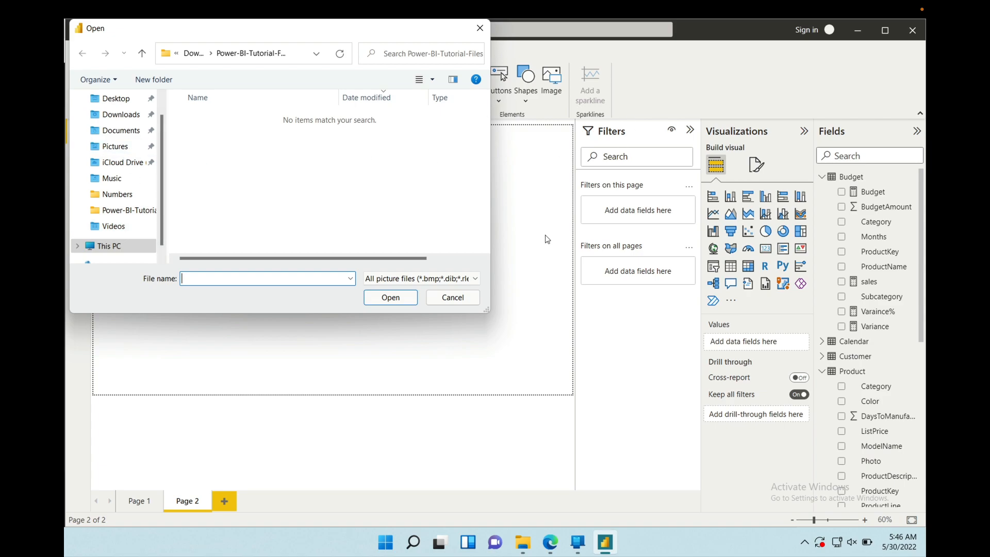
Step: In File Explorer, move image-removebg-preview from Downloads to Desktop and open the Desktop folder
click(523, 542)
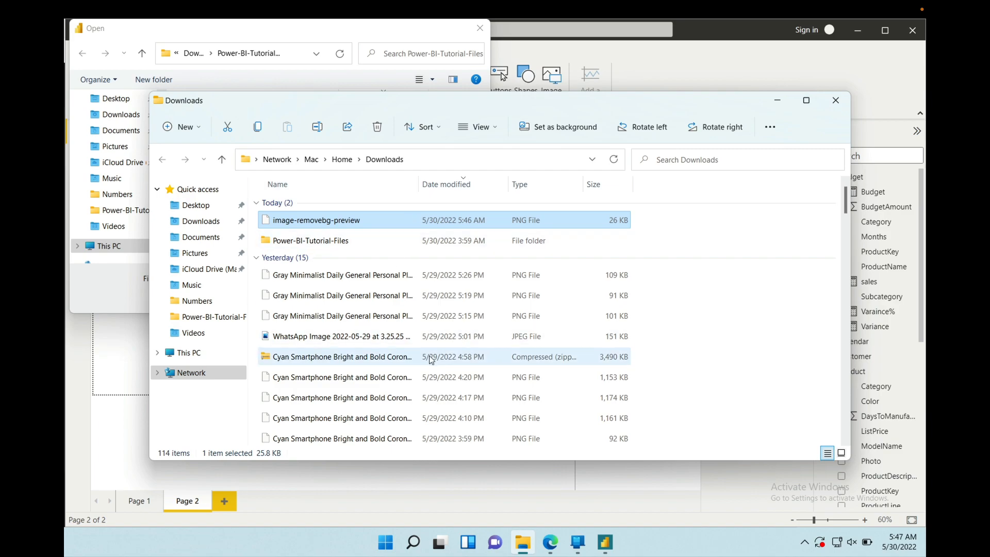
click(337, 221)
click(395, 221)
drag(410, 223, 199, 205)
click(199, 205)
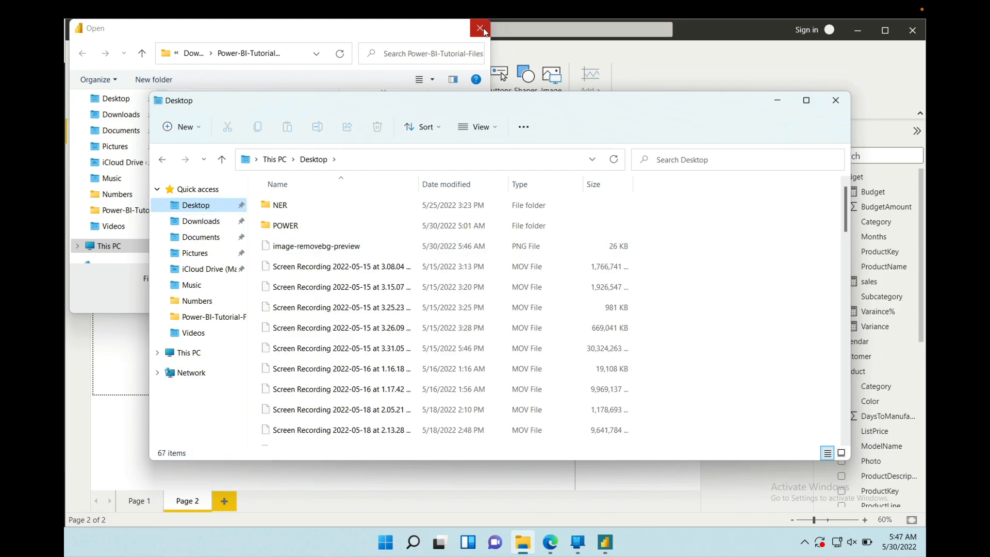
Step: Return to the pending image selection in Power BI and insert image-removebg-preview from Desktop
click(401, 32)
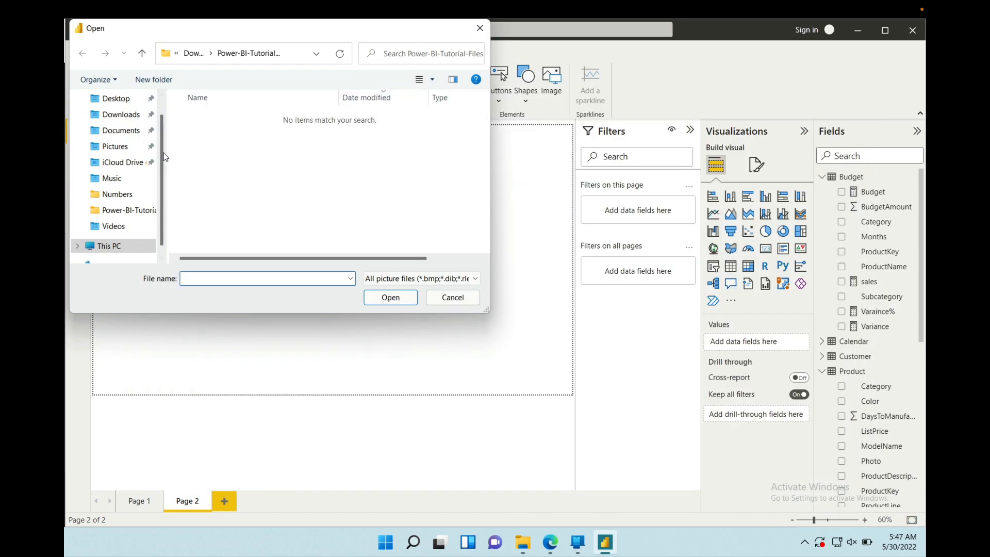
click(115, 98)
click(226, 161)
click(395, 302)
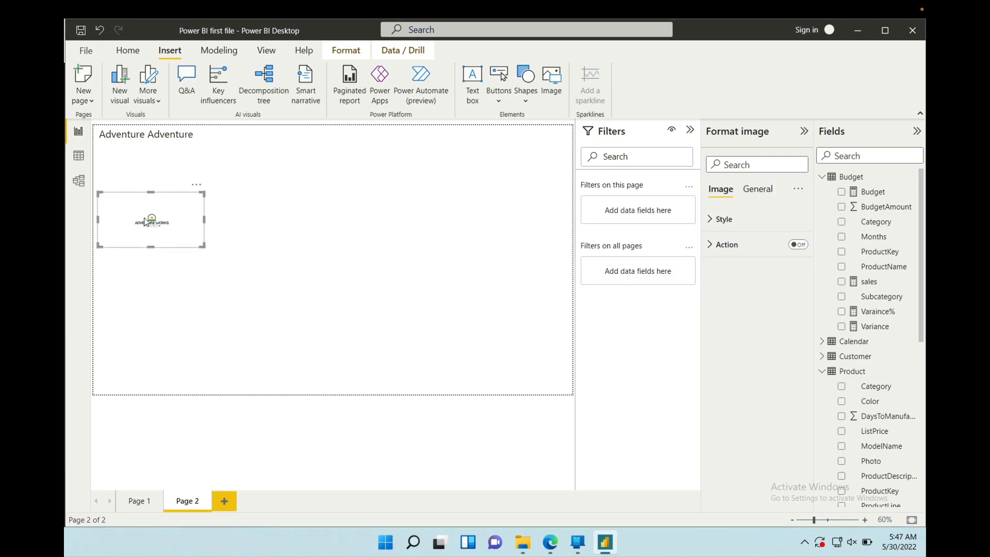
Step: Move the Adventure Works Cycles logo beside the page title and shrink it slightly
drag(157, 217, 253, 156)
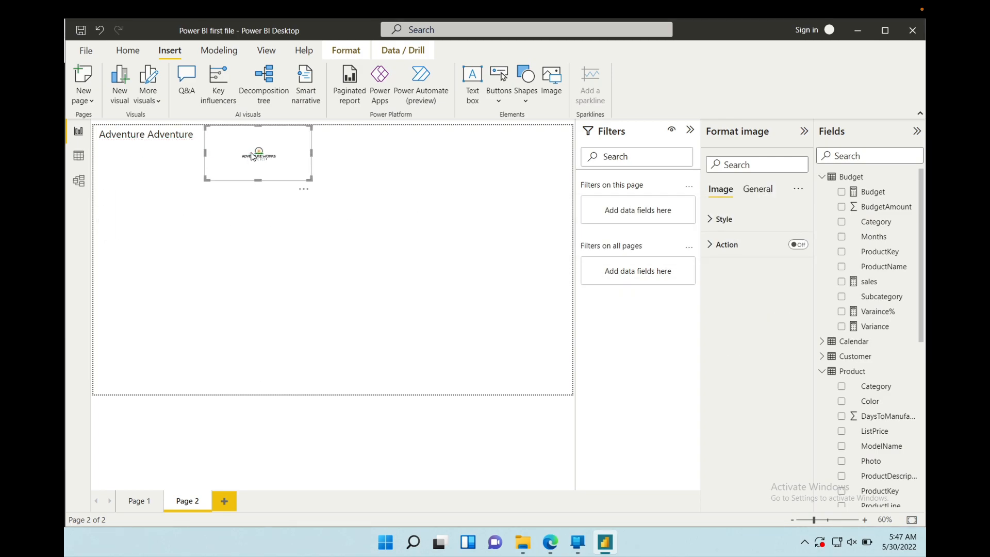
drag(307, 175, 415, 183)
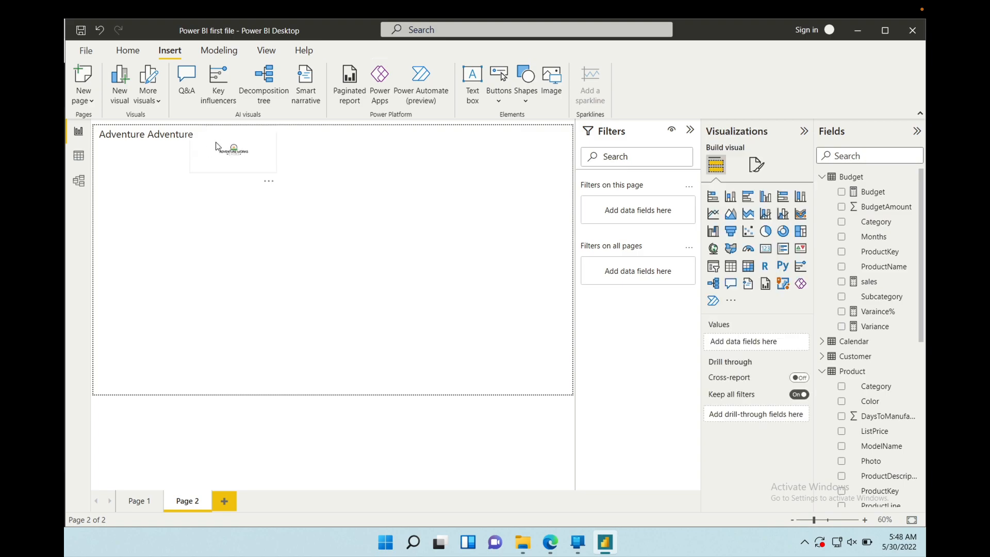
click(226, 144)
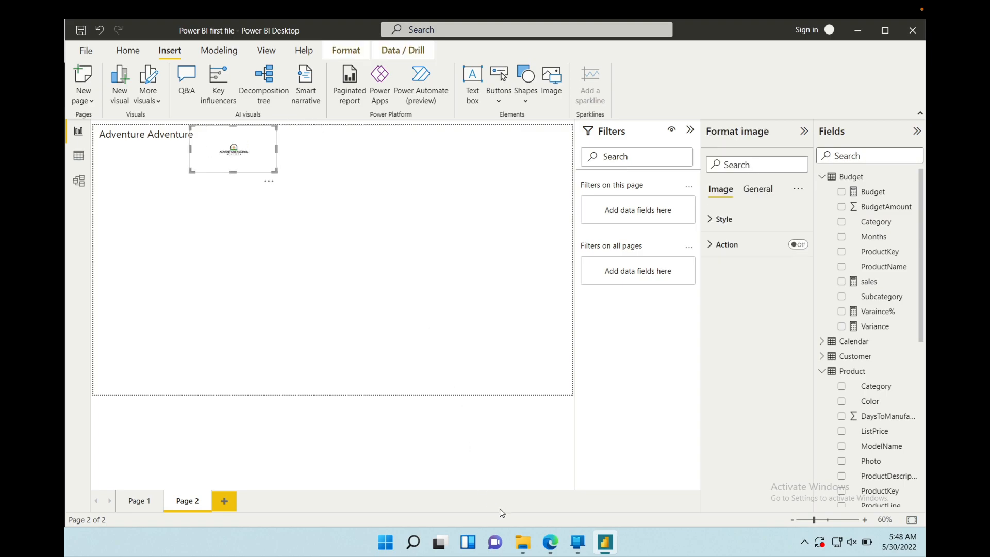
Step: Switch to the browser, look through the logos related to the Adventure Works Cycles image, and go back to the image results
click(550, 541)
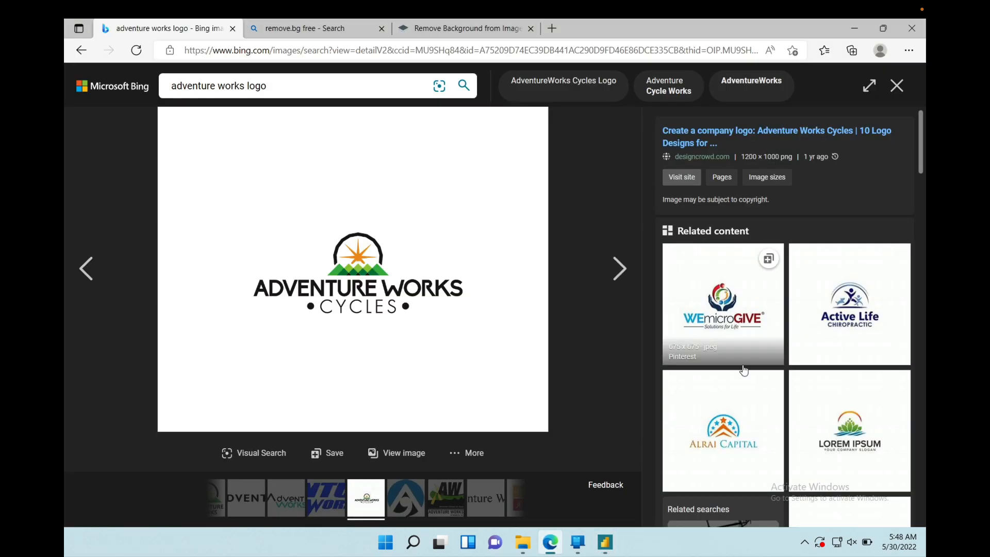
right_click(355, 194)
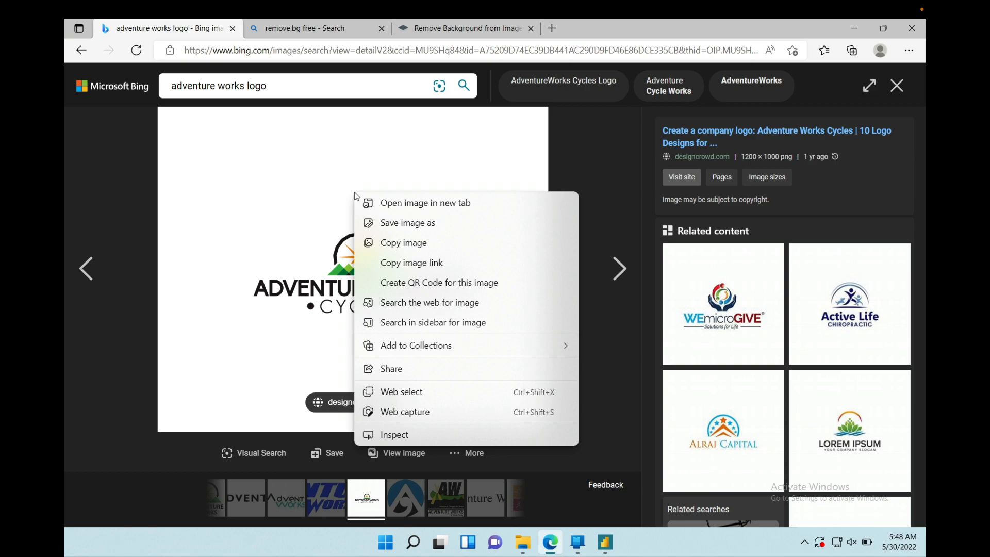
click(654, 170)
scroll(715, 330, down, 10)
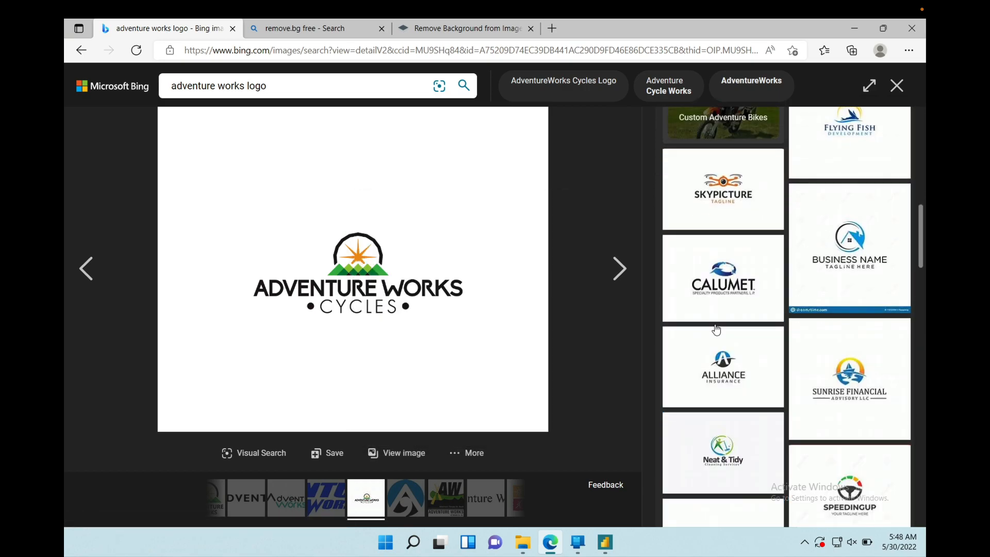
scroll(716, 330, down, 5)
scroll(716, 330, down, 5)
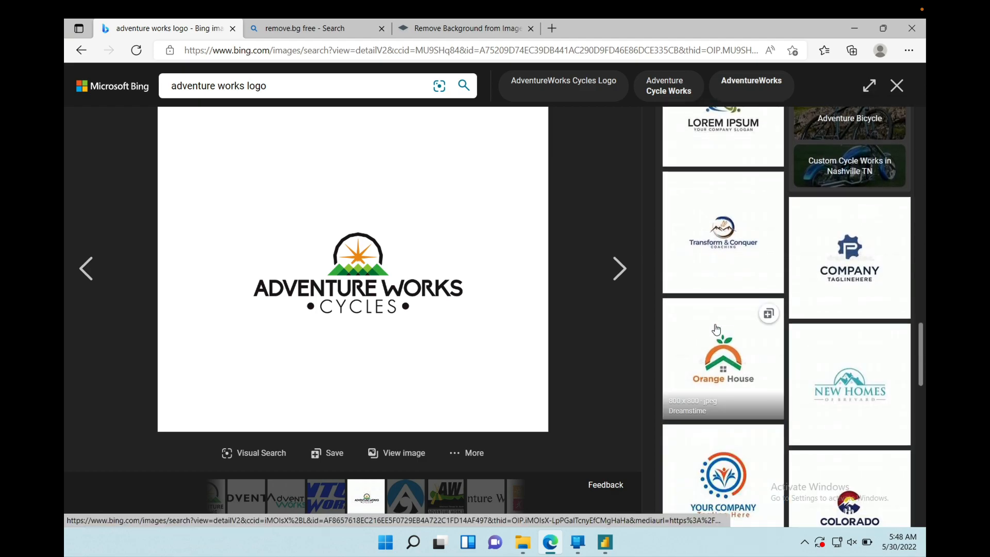
scroll(716, 330, down, 5)
scroll(716, 329, up, 3)
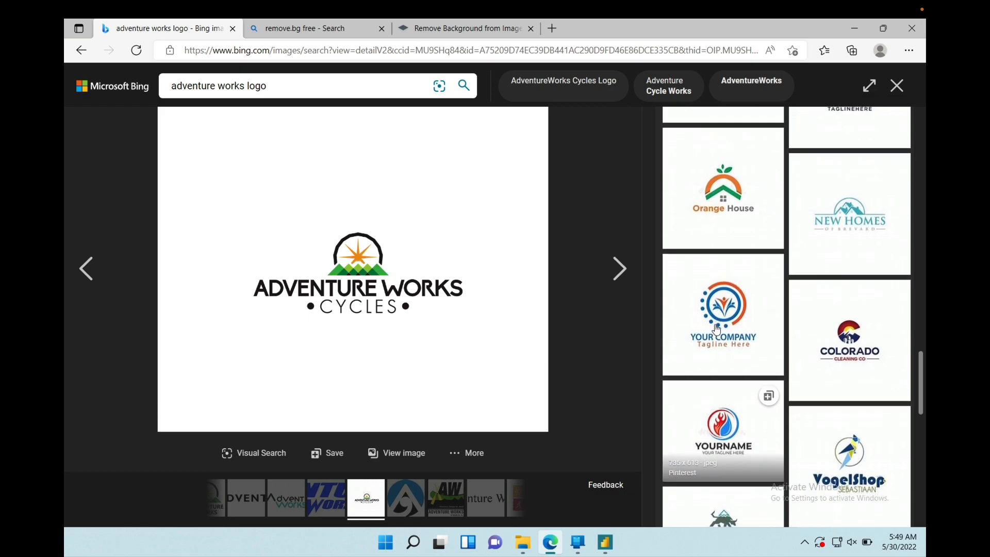
scroll(716, 330, down, 6)
scroll(716, 329, down, 5)
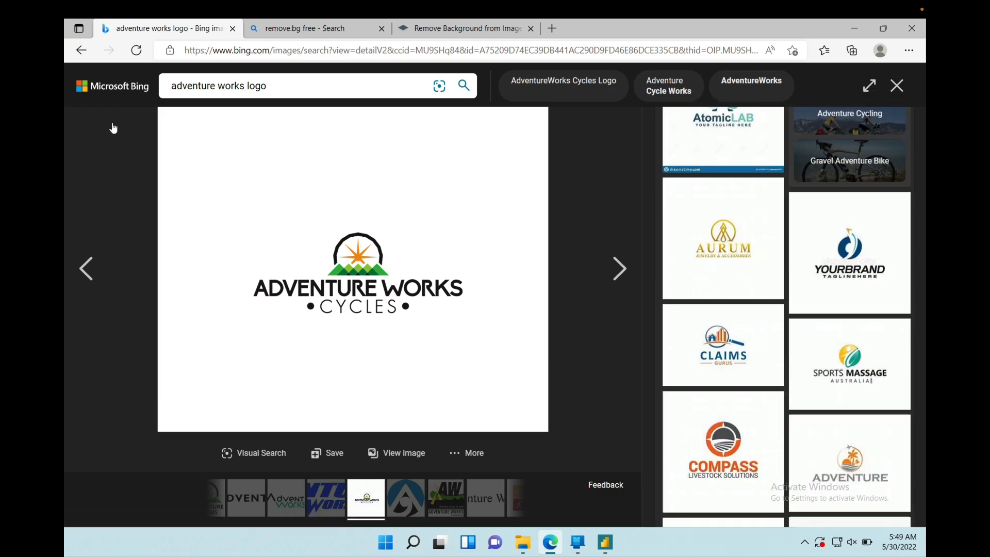
click(82, 50)
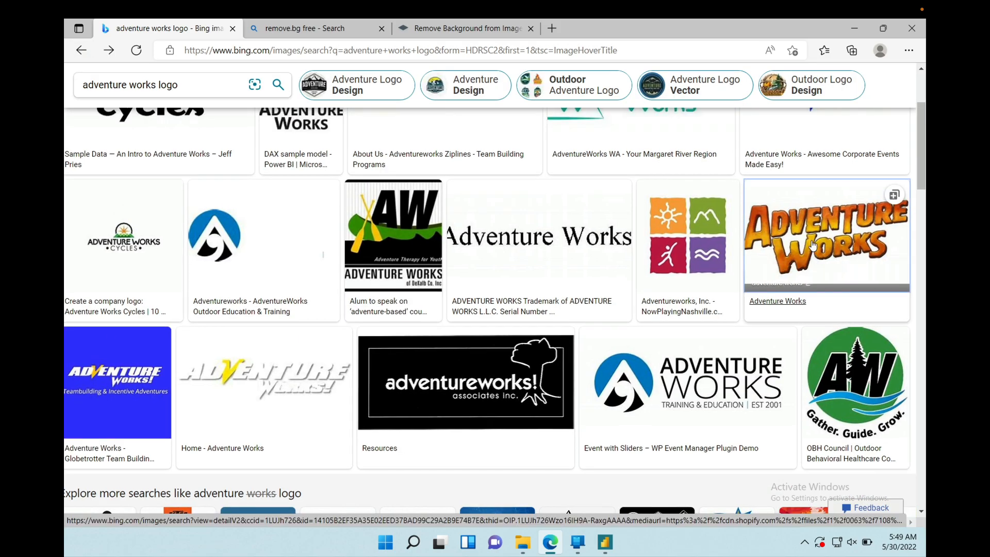
Step: Open the orange Adventure Works lettering logo from the image results and copy the image
click(830, 243)
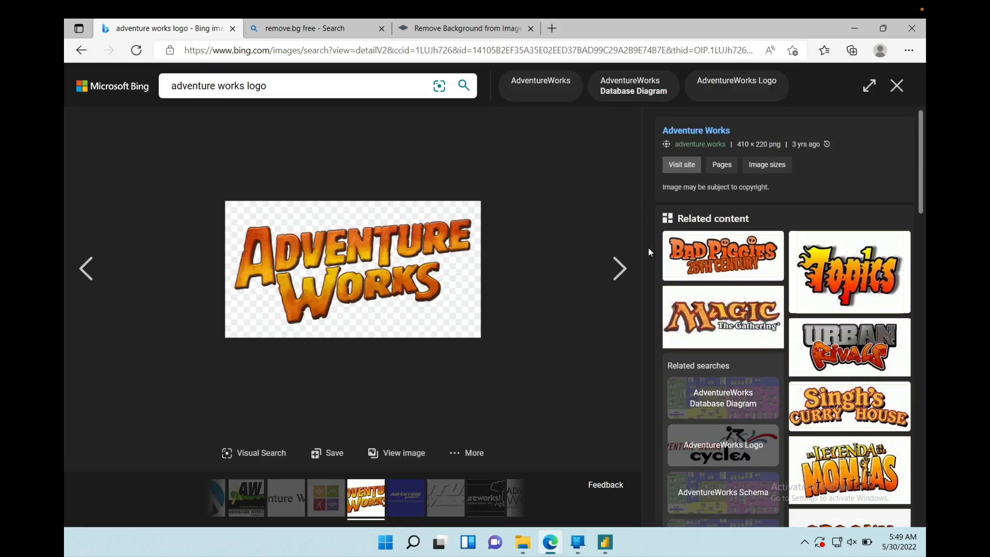
scroll(422, 281, down, 2)
right_click(338, 241)
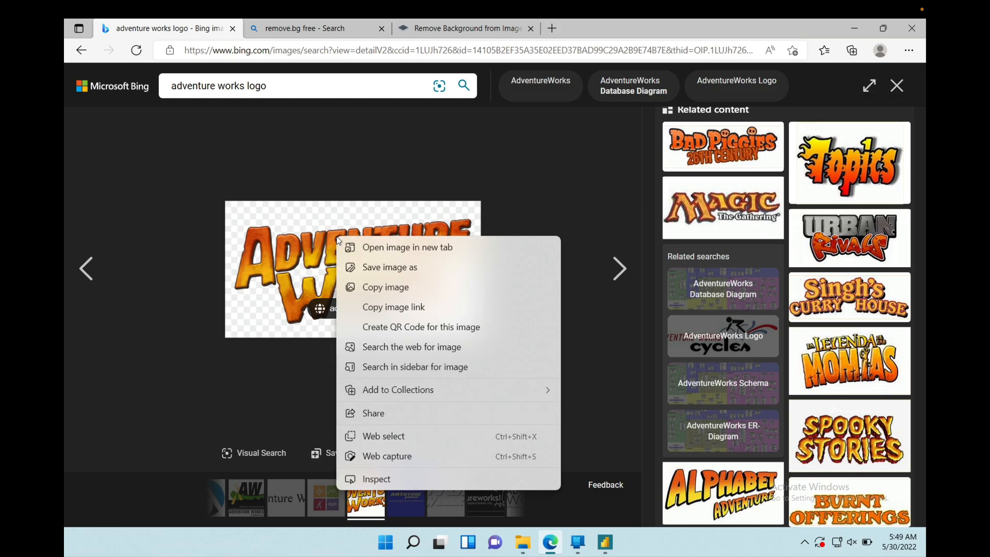
click(399, 292)
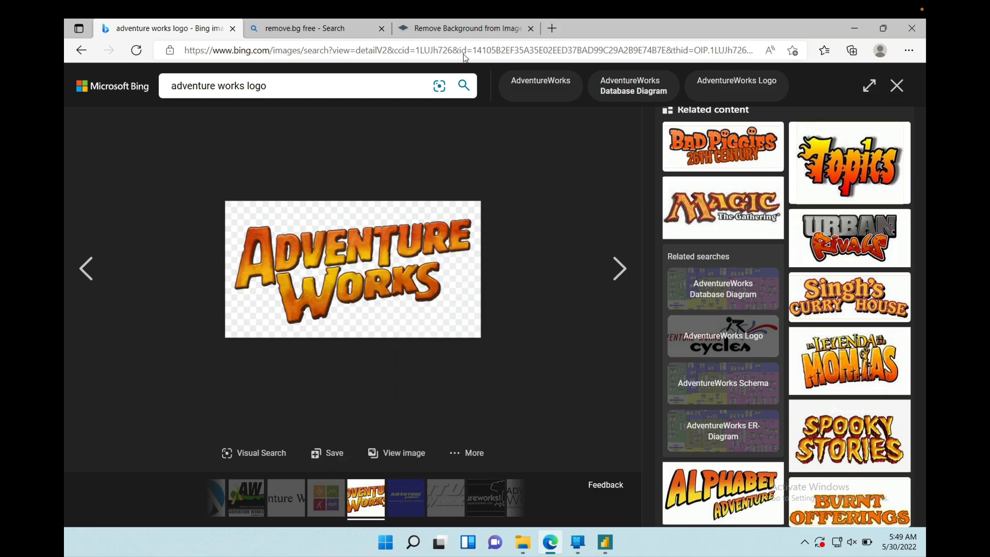
Step: Paste the orange logo into remove.bg and download its background-free preview image
click(460, 29)
key(ctrl+v)
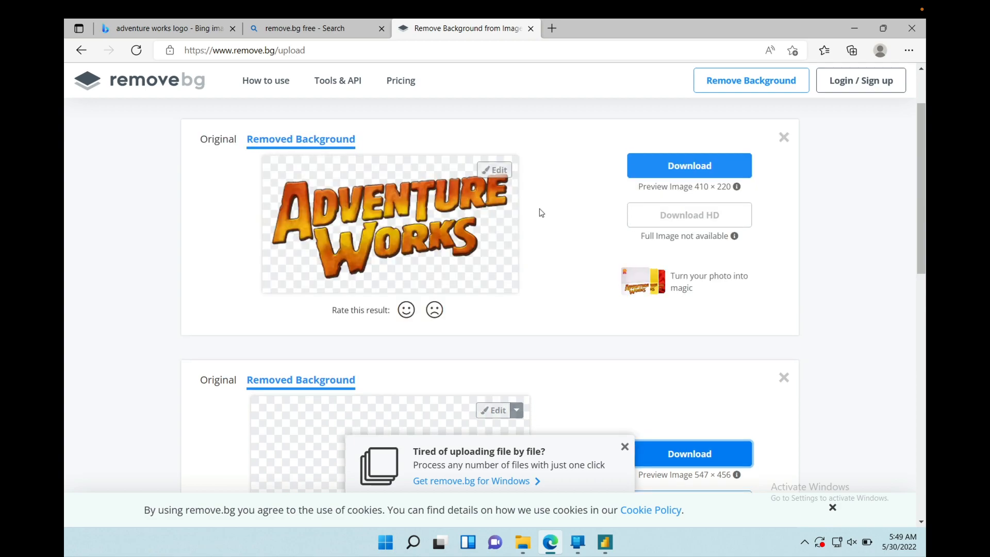
click(667, 168)
click(667, 168)
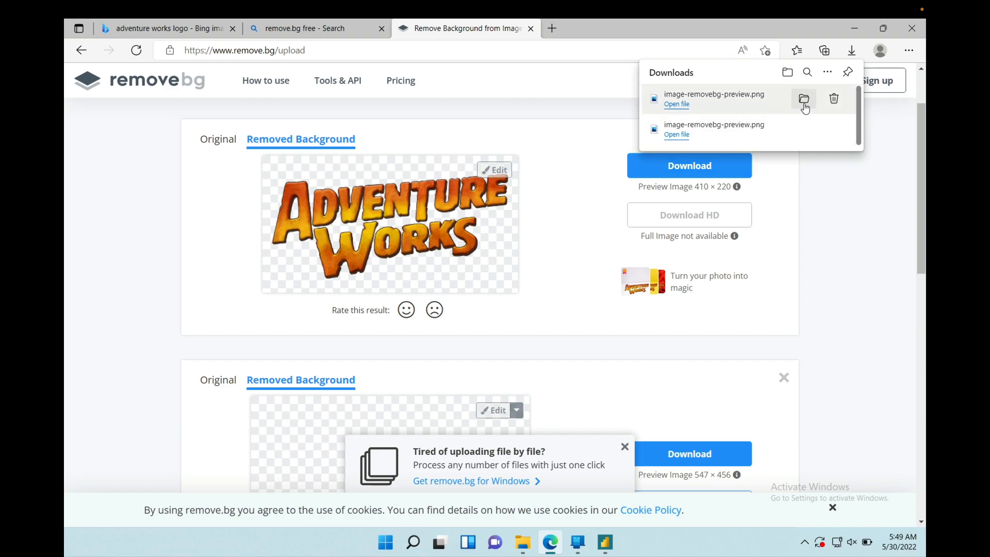
Step: Show the downloaded image-removebg-preview file in its folder and move it to Desktop, replacing the existing file there
click(804, 100)
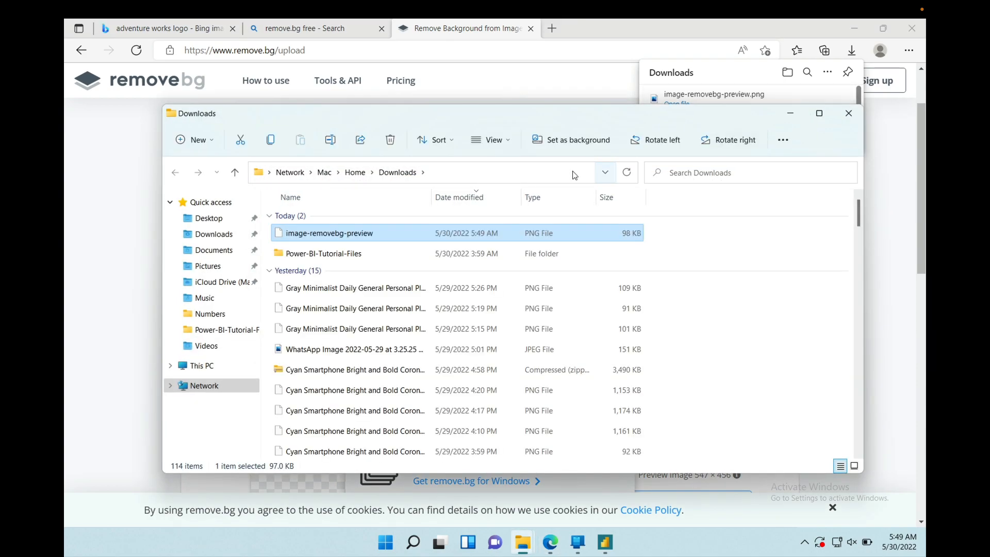
drag(334, 230, 206, 219)
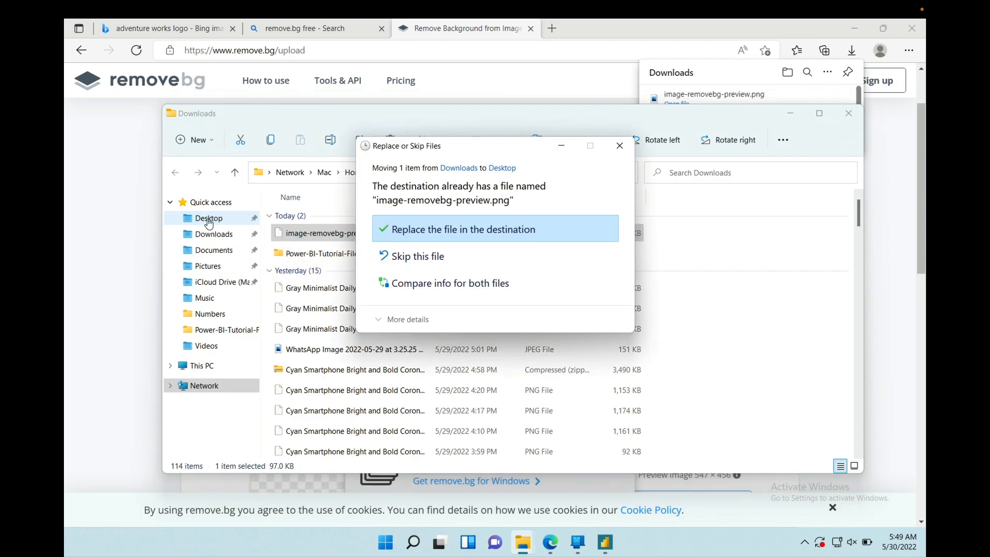
click(665, 227)
Step: Switch to Power BI and remove the Adventure Works Cycles logo from Page 2
click(607, 544)
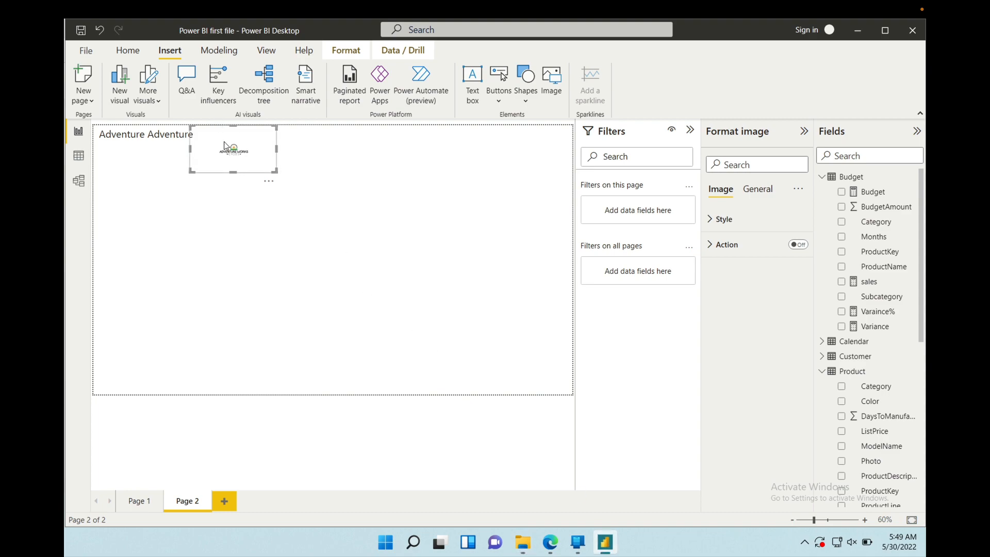
click(305, 161)
click(252, 149)
click(268, 183)
click(296, 196)
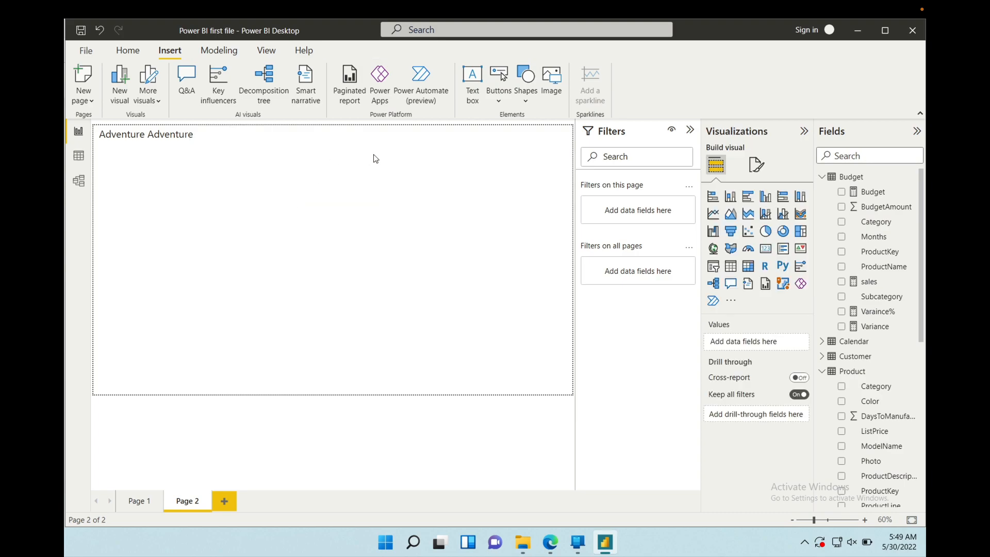
Step: Insert the image-removebg-preview picture from Desktop on Page 2
click(551, 79)
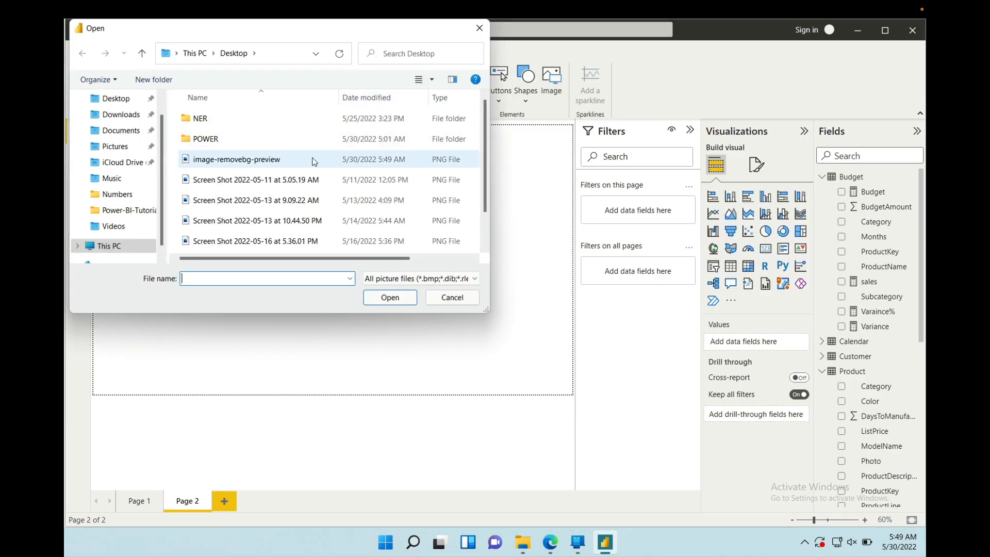
click(226, 161)
click(386, 298)
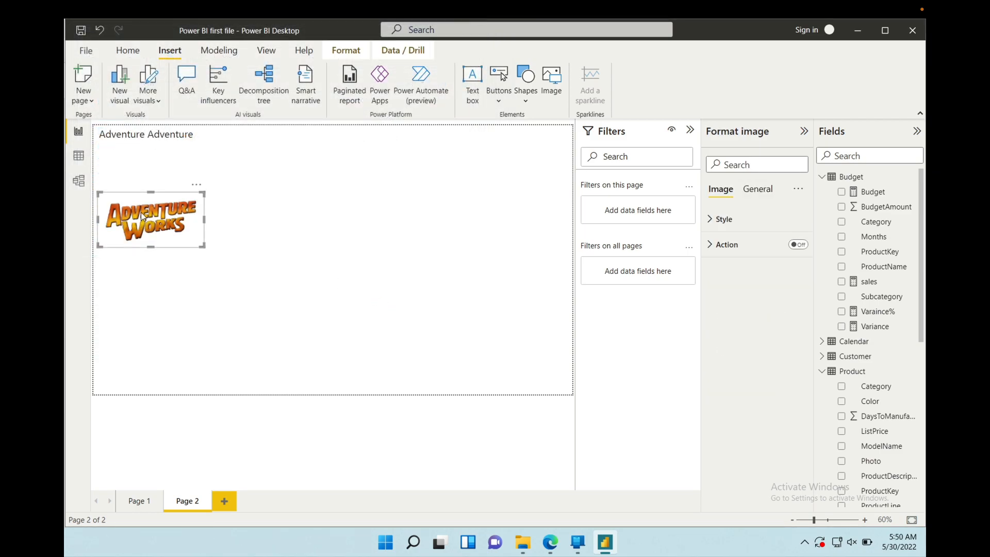
Step: Move the orange Adventure Works logo beside the page title and shrink it to about half its size
drag(133, 219, 239, 155)
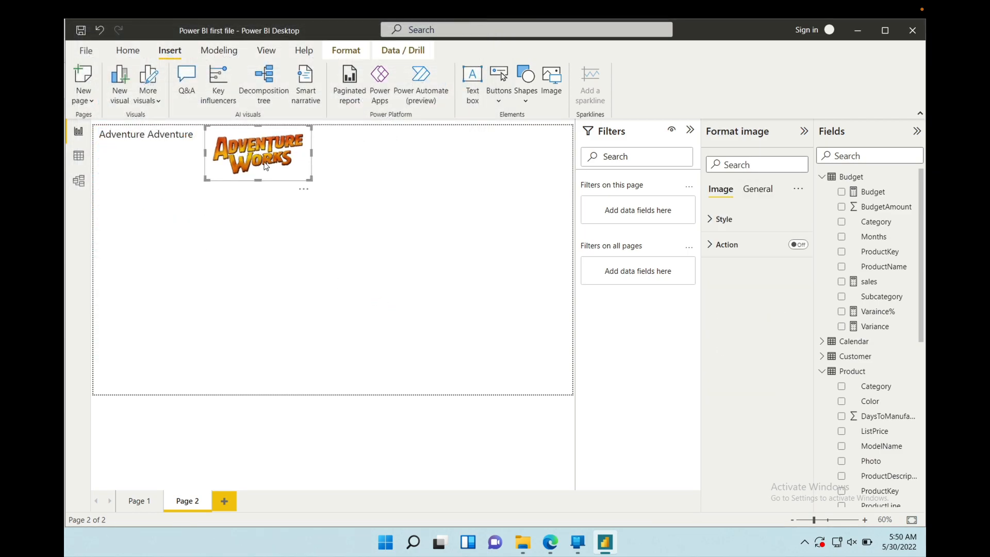
drag(308, 176, 262, 138)
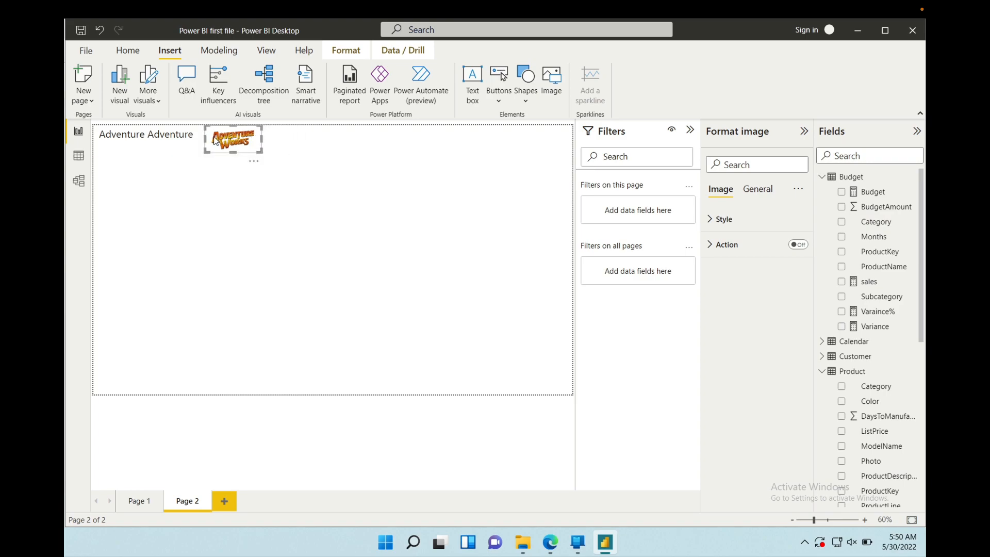
click(158, 133)
click(208, 196)
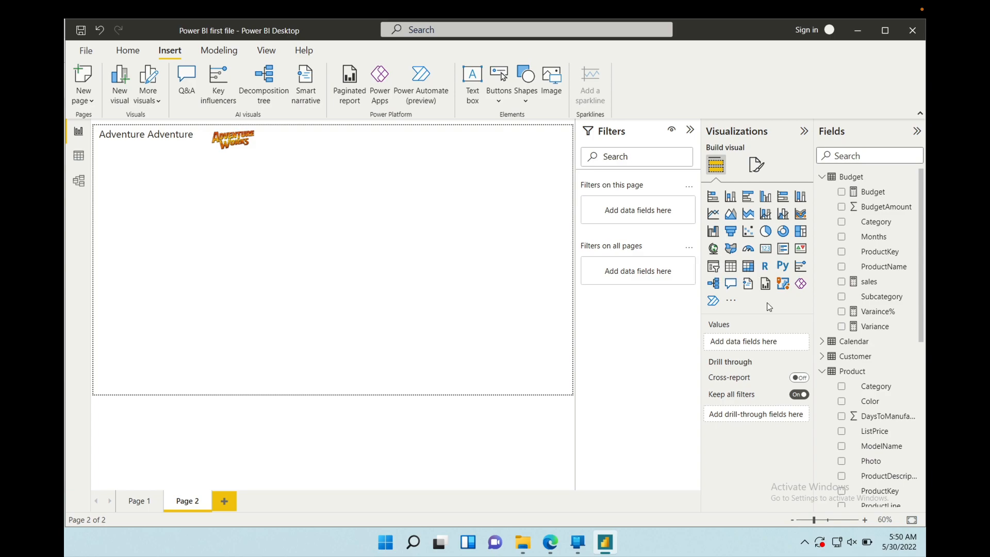
Step: Add a card visual at the top of the page, beyond the logo, and fill it with the sales measure from the Budget table
click(766, 249)
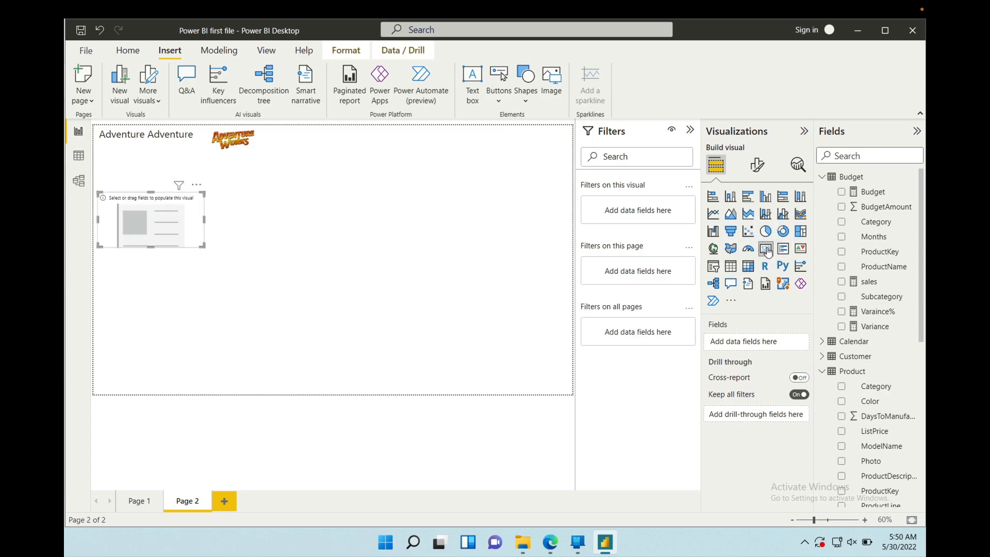
drag(143, 226, 343, 165)
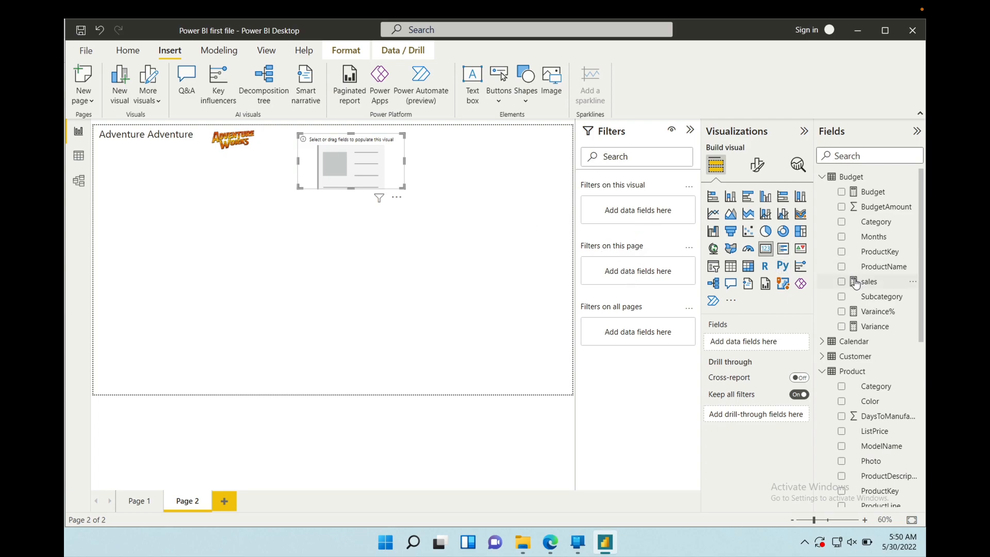
drag(855, 282, 361, 164)
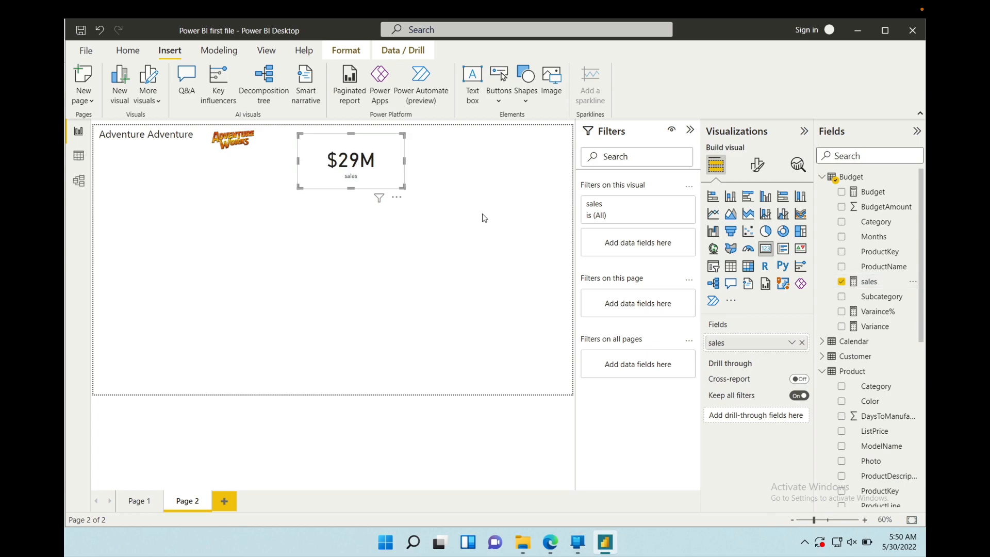
Step: Reduce the sales card's height and width, and paste three copies of it on Page 2
mouse_move(403, 187)
mouse_down()
mouse_move(365, 164)
mouse_move(408, 175)
mouse_up()
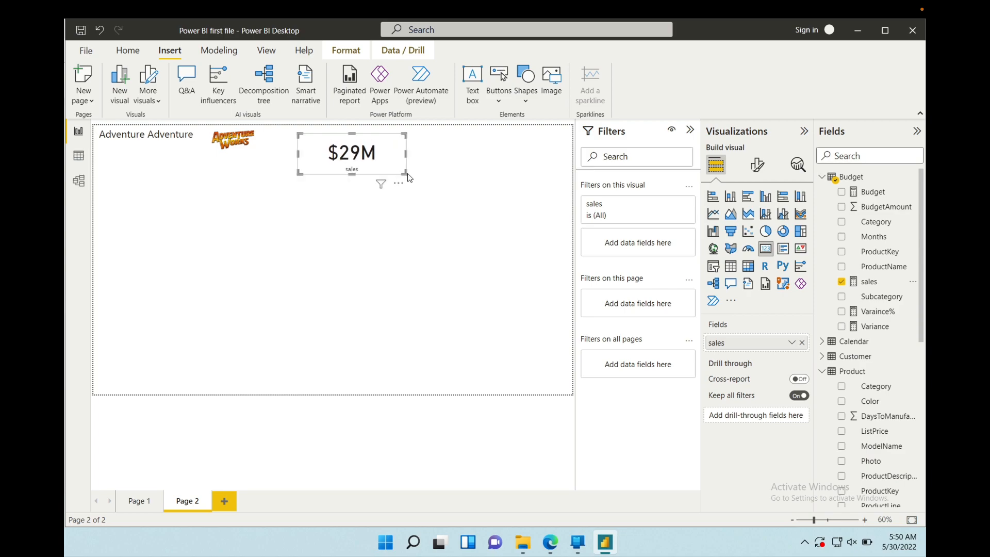
drag(404, 171, 282, 146)
click(348, 153)
key(ctrl+c)
key(ctrl+v)
key(ctrl+v)
key(ctrl+v)
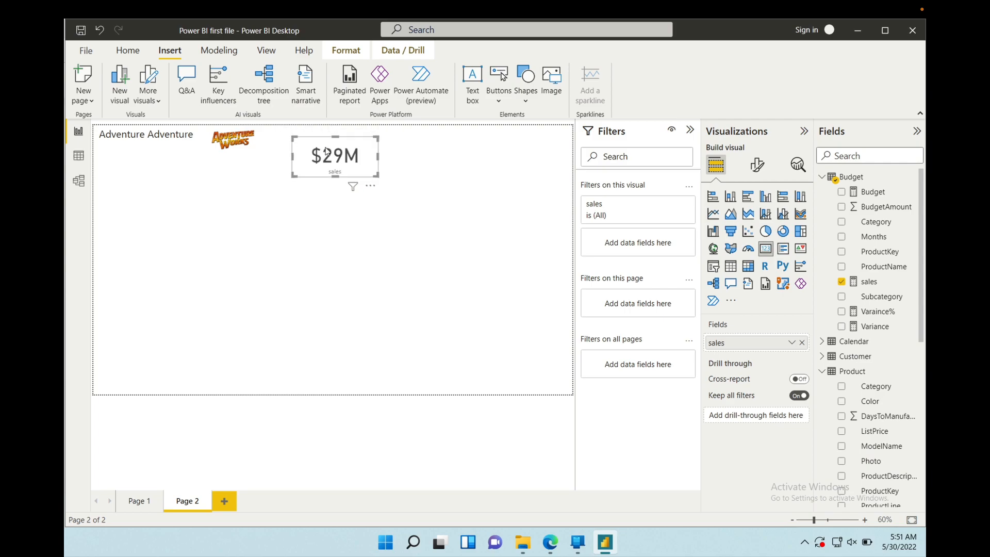
Step: Spread the sales cards along the top of the page, with one against the page's far edge
drag(327, 151, 510, 150)
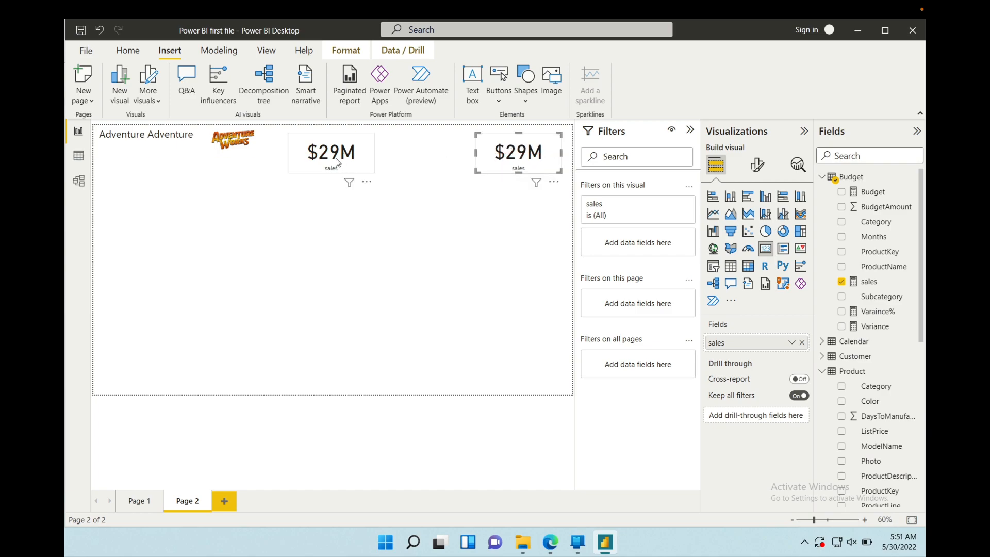
drag(330, 159, 442, 159)
drag(336, 154, 384, 159)
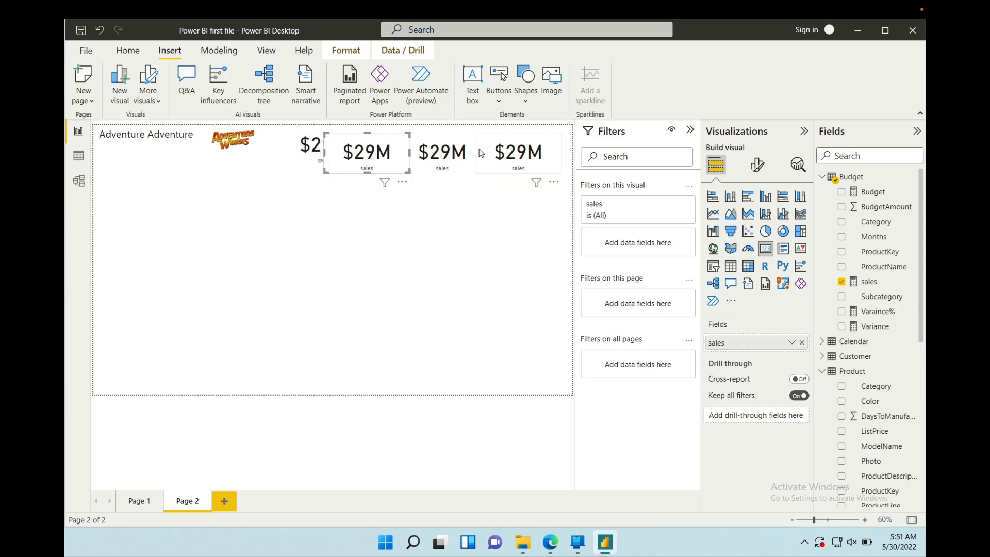
drag(508, 153, 498, 134)
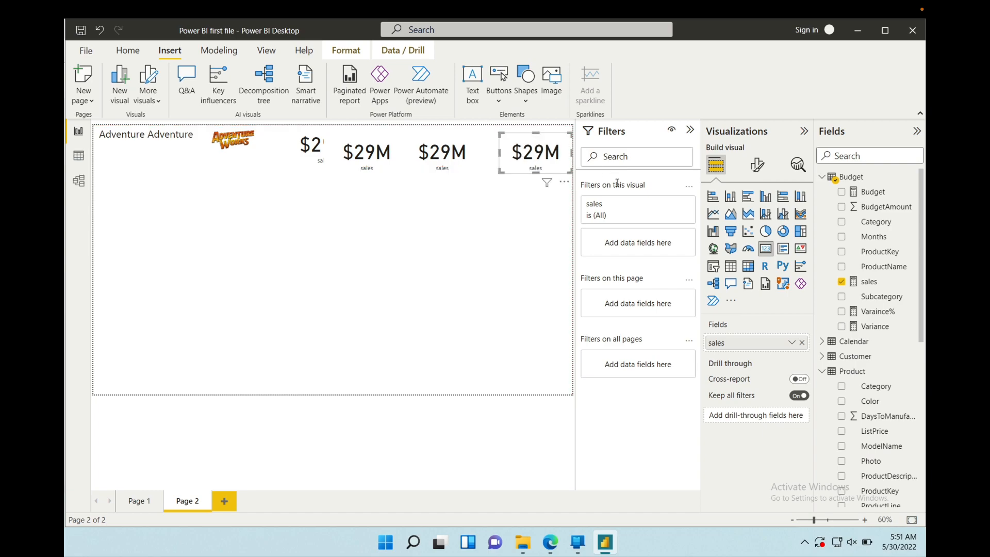
Step: Find the size settings of the sales card at the page's far edge and reduce its height to 71
click(756, 165)
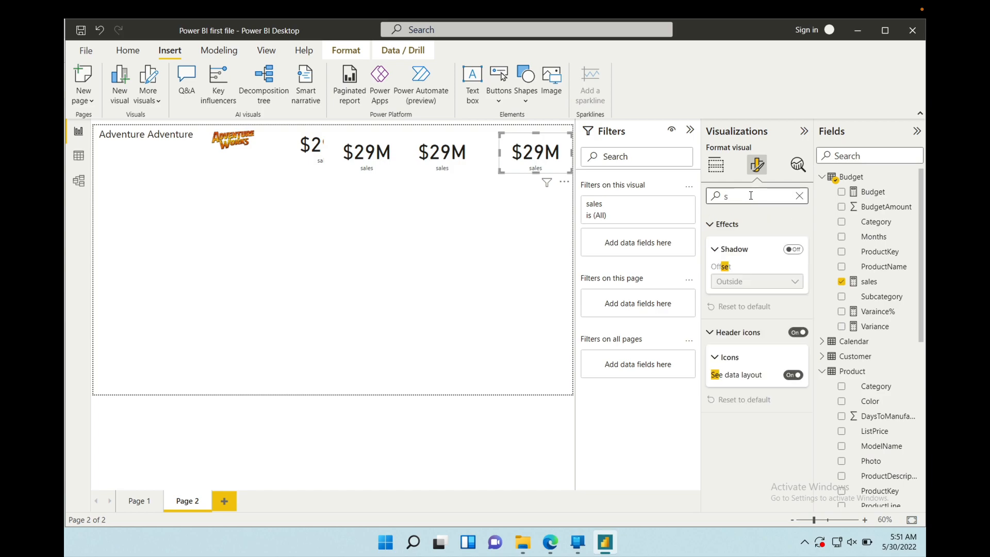
text(ize)
click(748, 502)
click(749, 502)
click(749, 502)
click(749, 502)
click(749, 502)
click(749, 503)
click(748, 503)
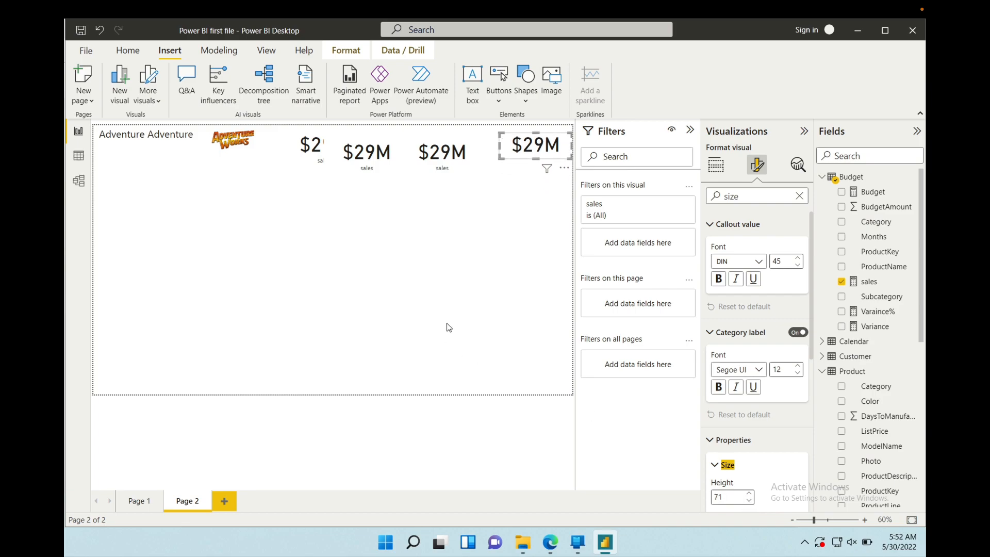
Step: Delete the three taller sales cards, keeping only the one with a height of 71
click(433, 152)
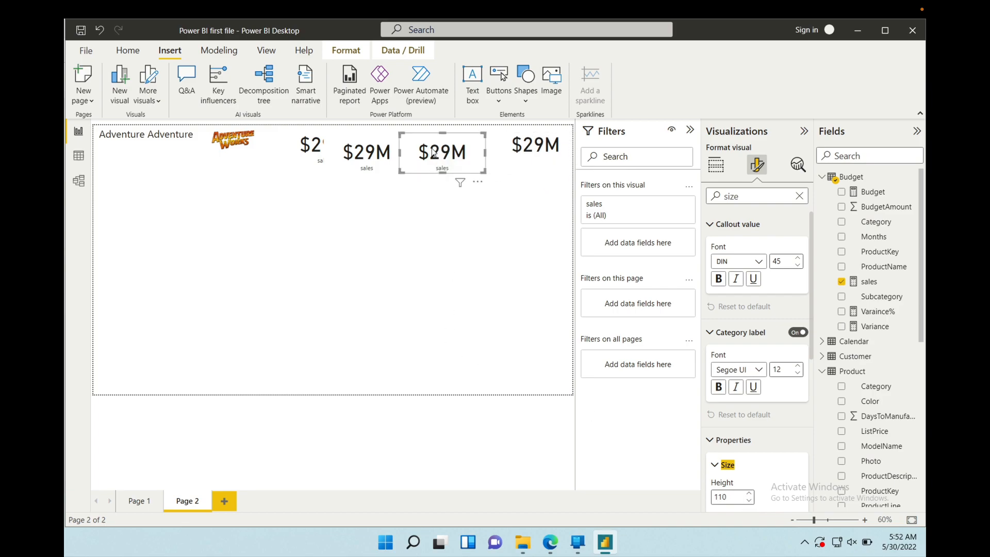
click(376, 153)
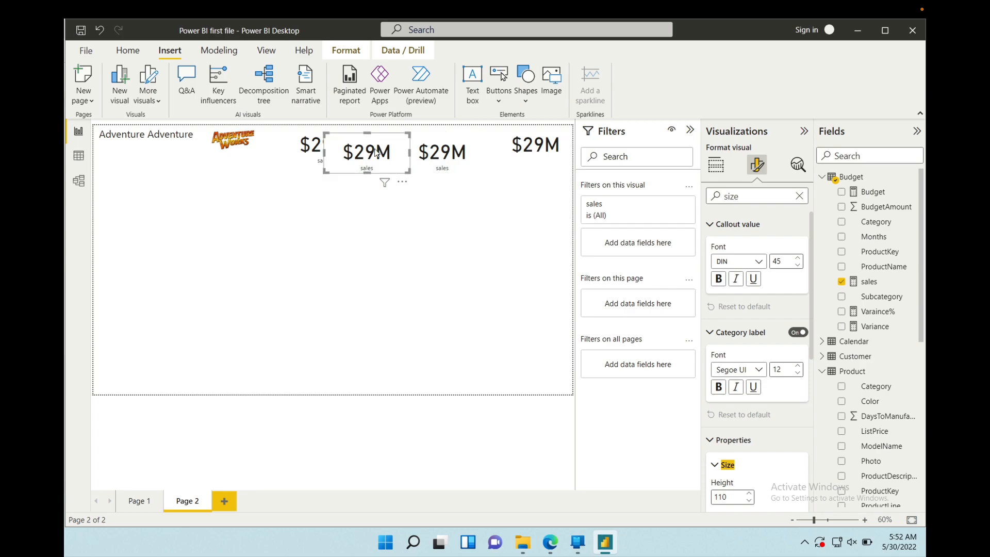
click(402, 181)
click(432, 213)
click(479, 184)
click(502, 210)
click(342, 146)
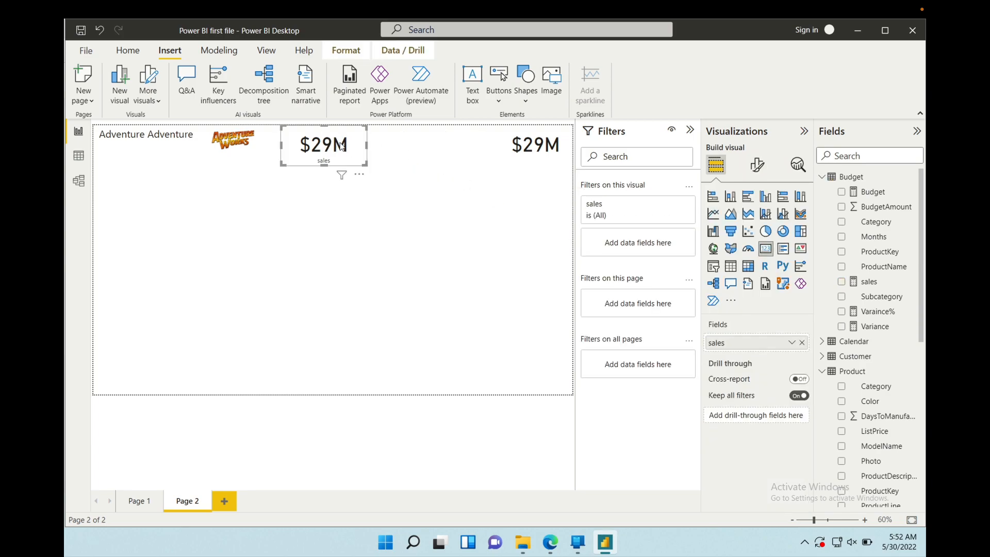
click(359, 174)
click(391, 202)
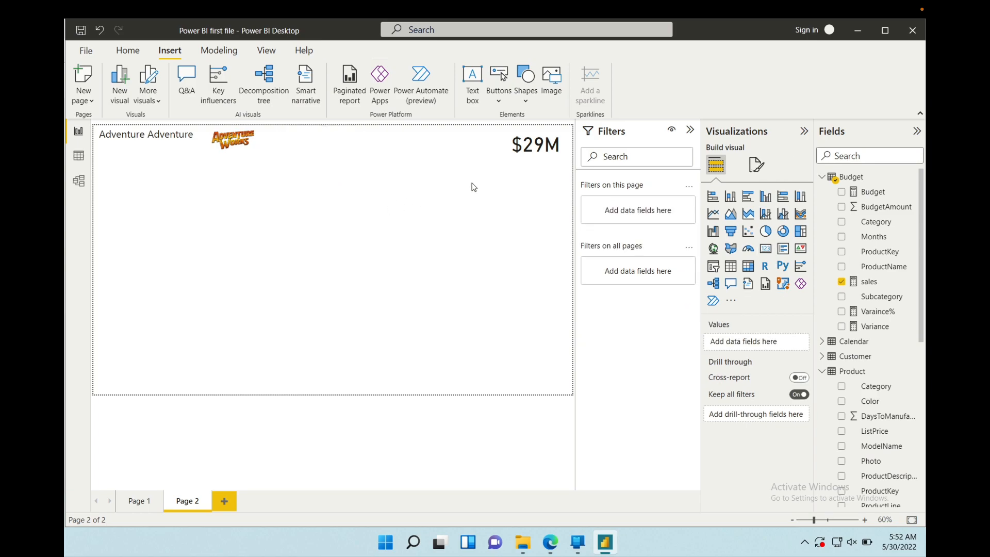
Step: Copy the remaining sales card and place three copies between the logo and the original card
click(526, 151)
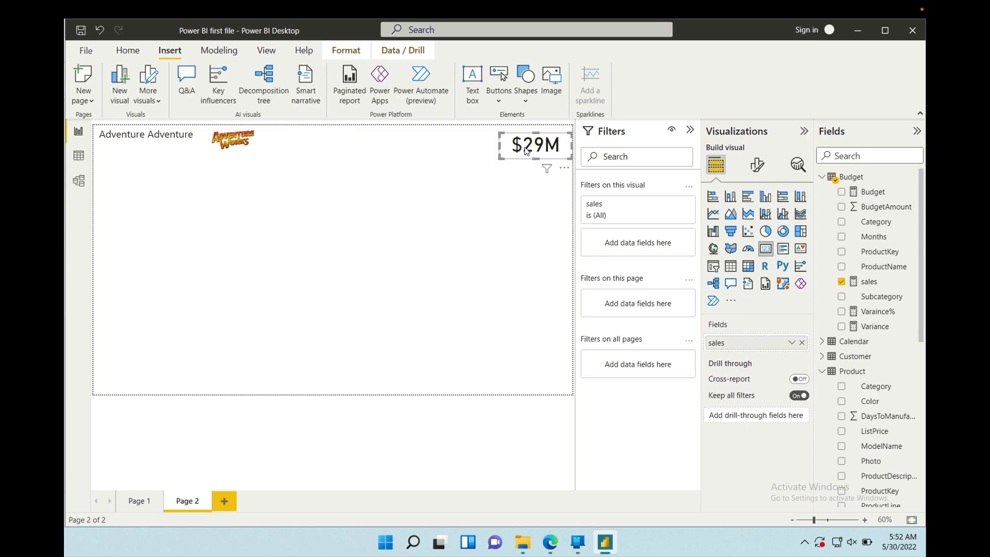
key(ctrl+c)
key(ctrl+v)
drag(526, 151, 317, 144)
key(ctrl+v)
drag(428, 145, 399, 145)
key(ctrl+v)
drag(474, 146, 460, 146)
Step: Shift the copied cards so that the sales cards form an evenly spaced row beside the logo
drag(326, 144, 302, 144)
drag(388, 146, 363, 146)
drag(446, 148, 439, 148)
click(444, 194)
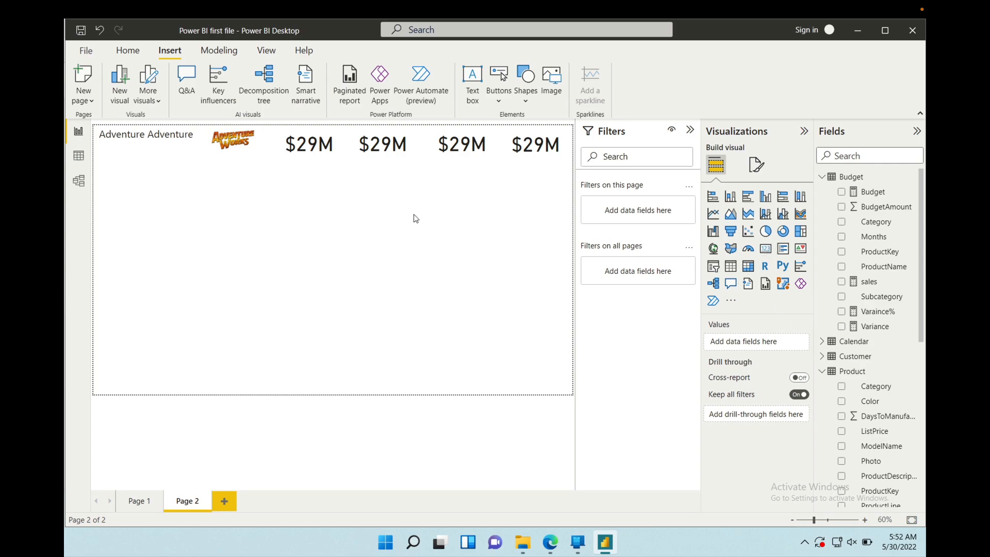
Step: Replace sales with the Budget measure in the second card and enlarge the card until its value and label fit
click(384, 145)
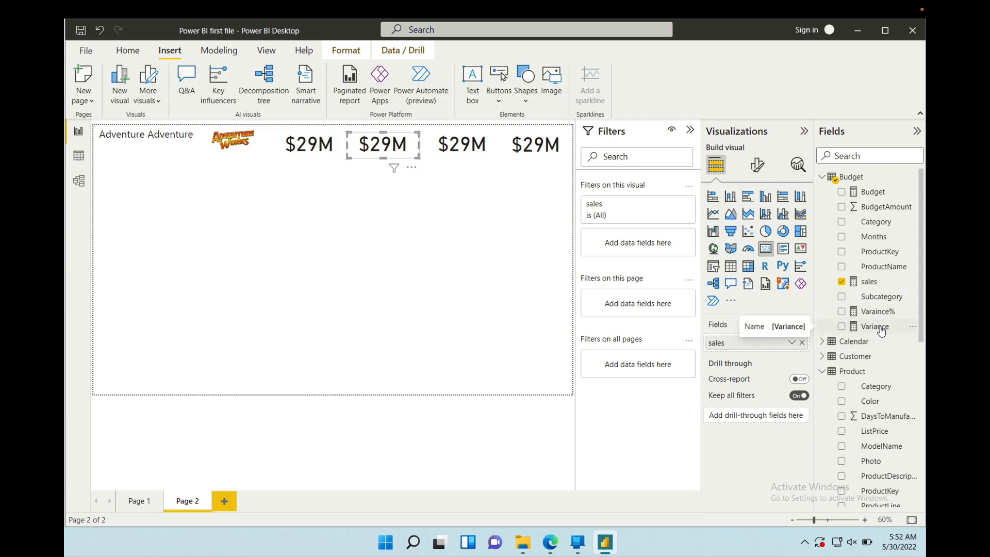
drag(871, 192, 759, 352)
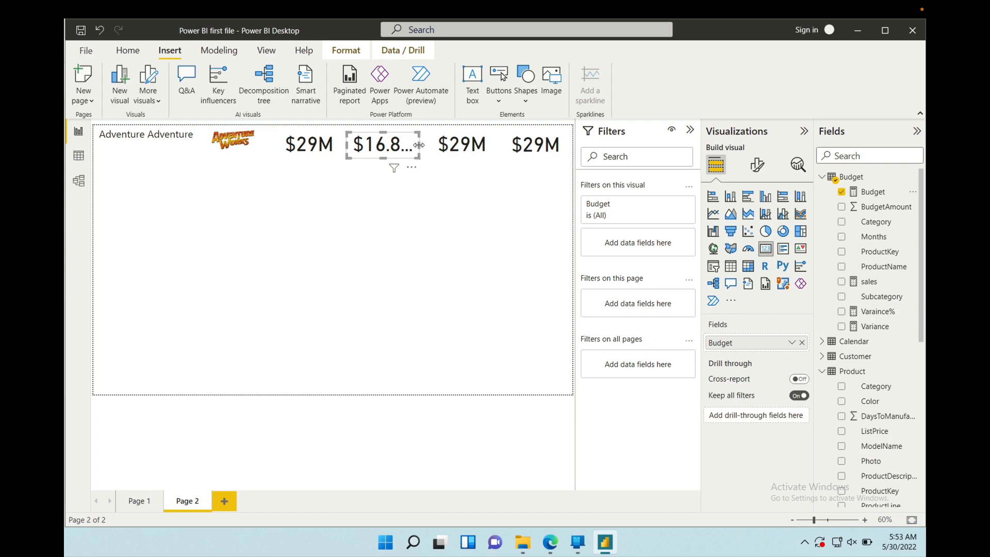
drag(420, 144, 431, 170)
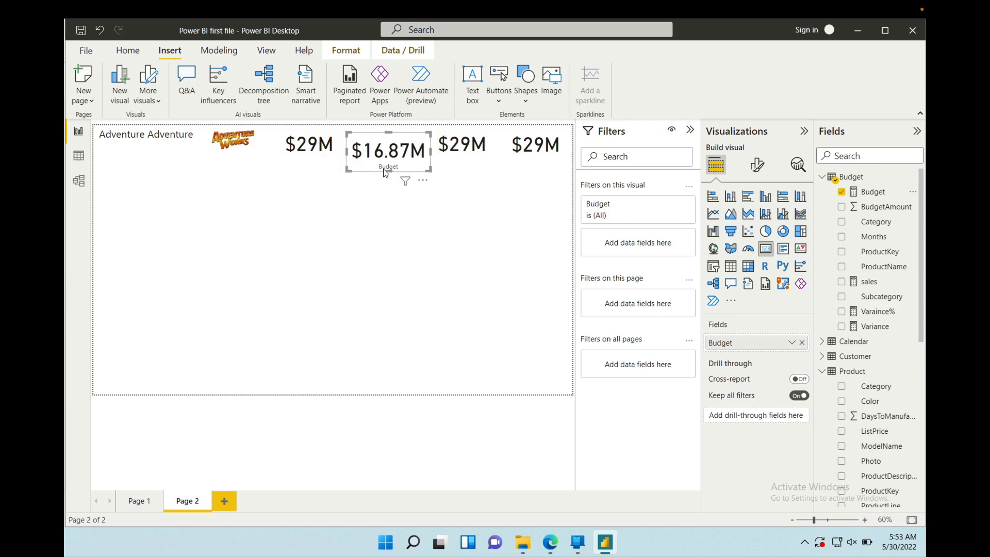
Step: Extend the first sales card downward so its label fits, matching the Budget card's height
click(317, 154)
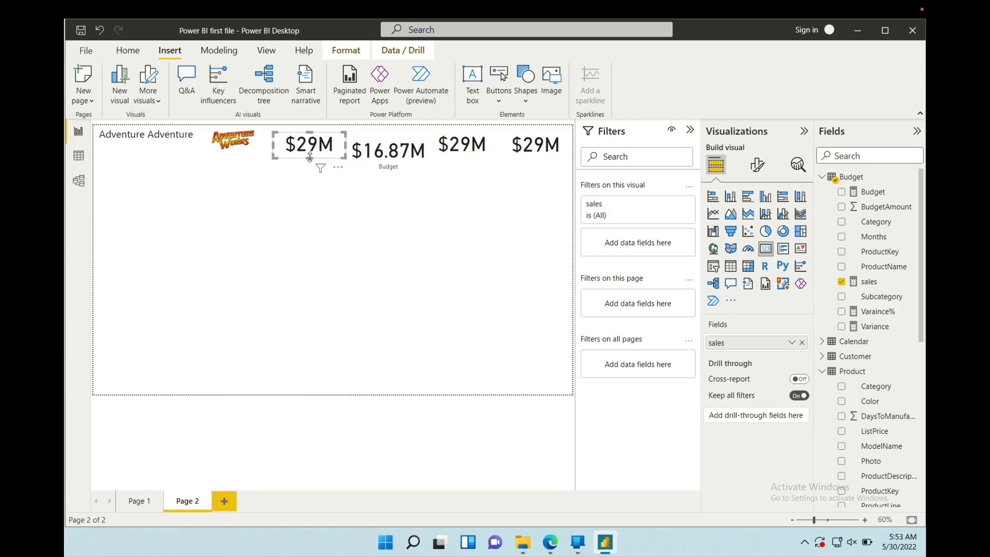
drag(309, 158, 308, 172)
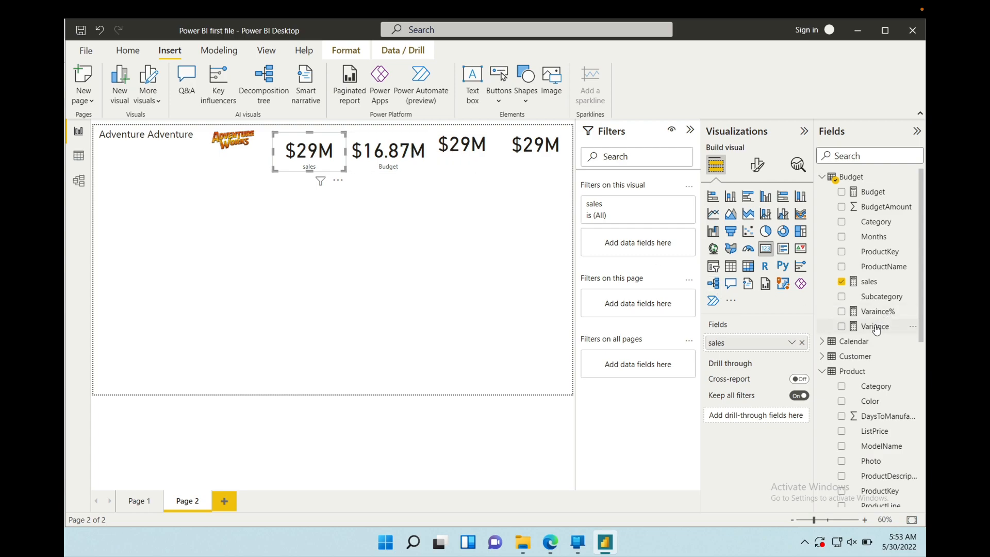
drag(874, 328, 859, 315)
Step: Replace sales with the Variance measure in the third card and enlarge the card to fit its value and label
click(454, 145)
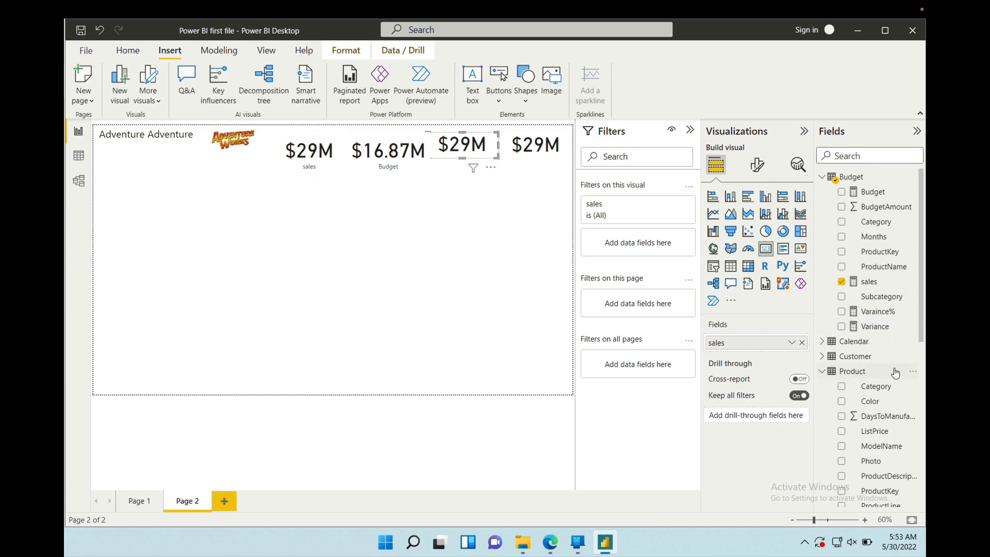
drag(878, 327, 762, 342)
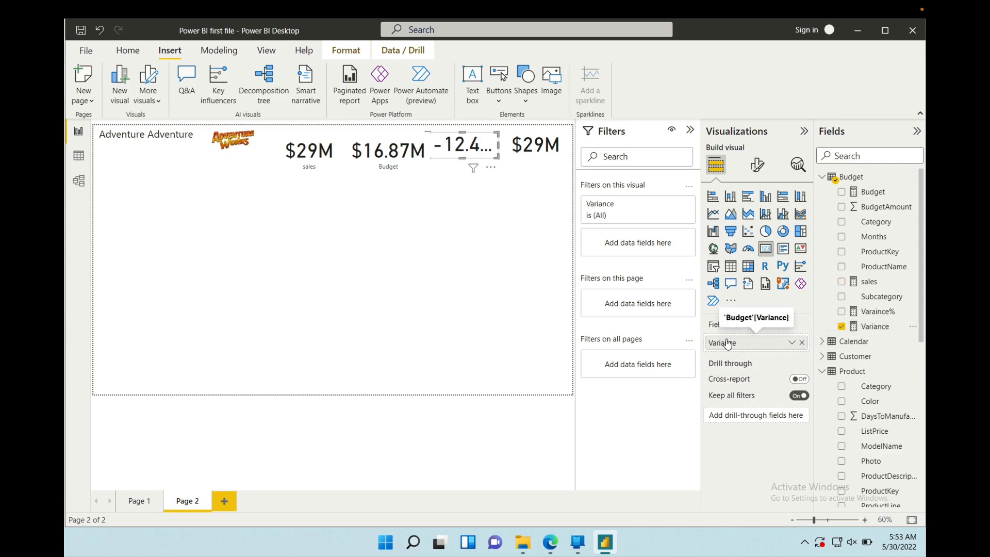
drag(498, 157, 468, 171)
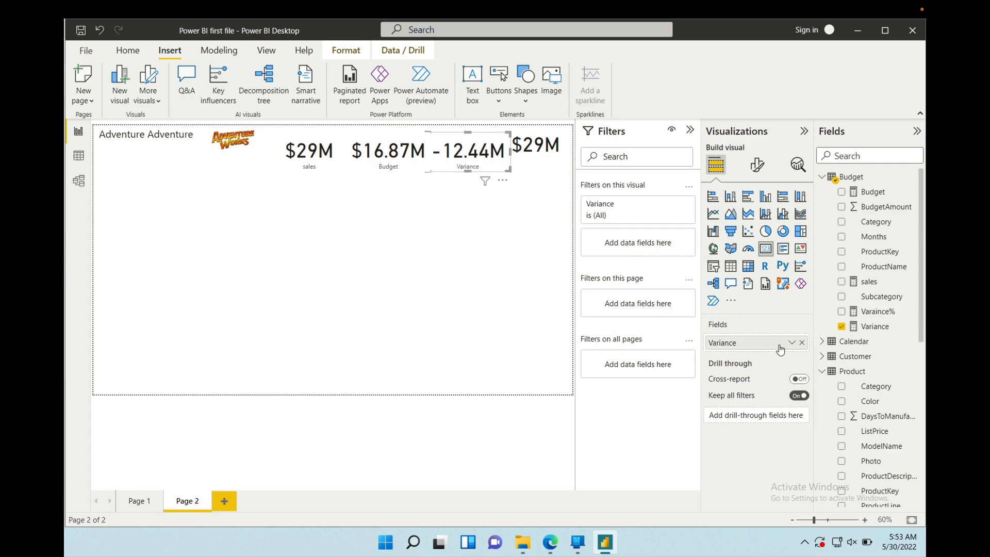
Step: Replace sales with the Varaince% measure in the last card and move that card below the Variance card
click(551, 145)
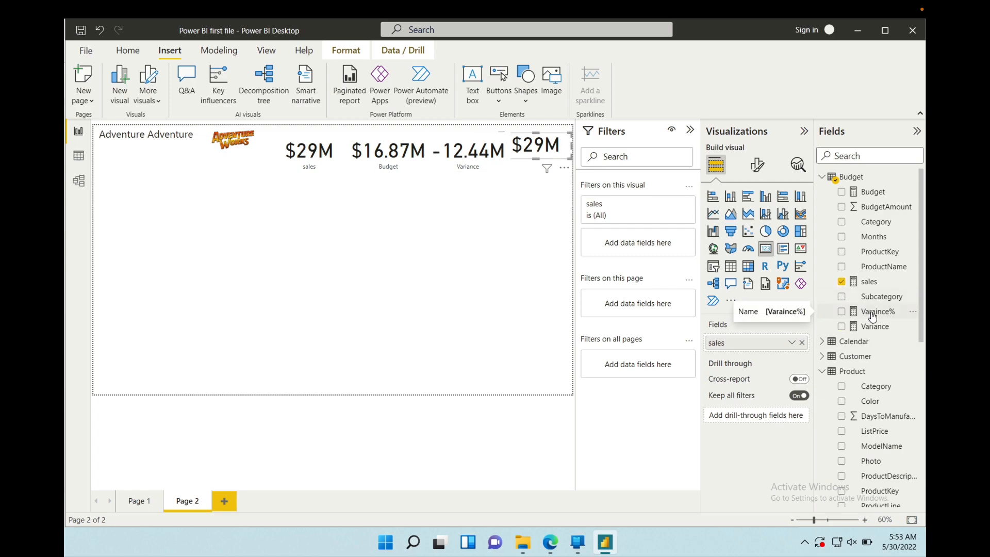
drag(871, 316, 780, 345)
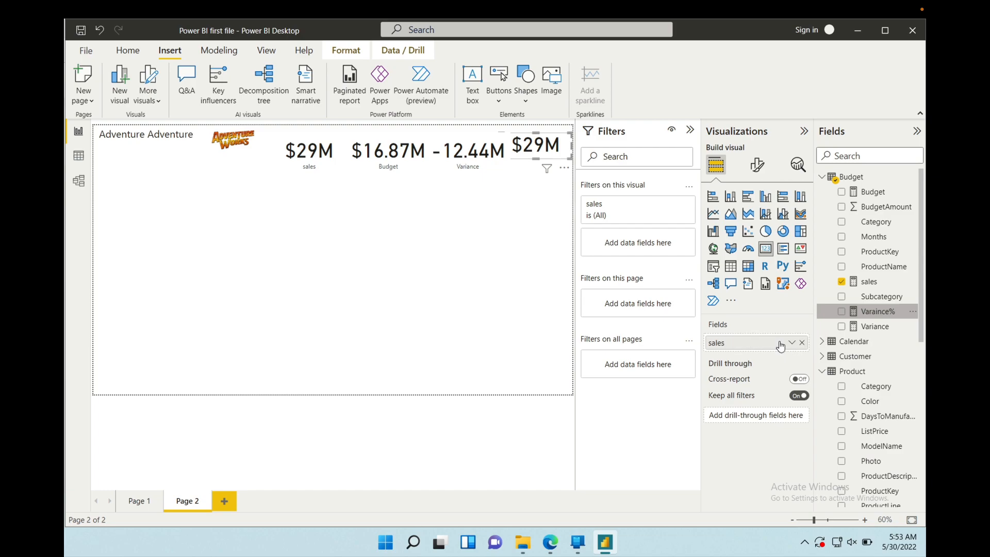
drag(542, 169, 483, 174)
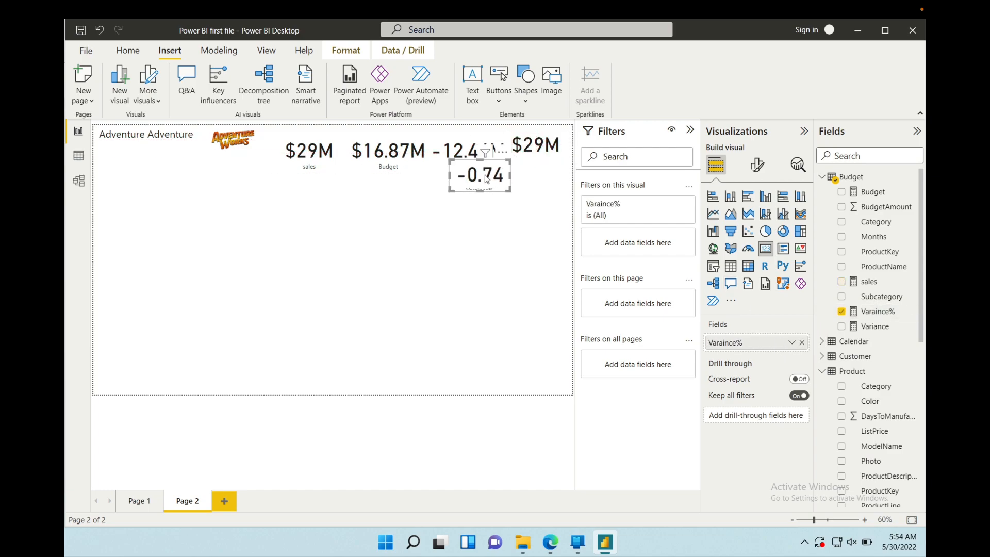
Step: Delete the leftover sales card at the end of the card row
click(545, 148)
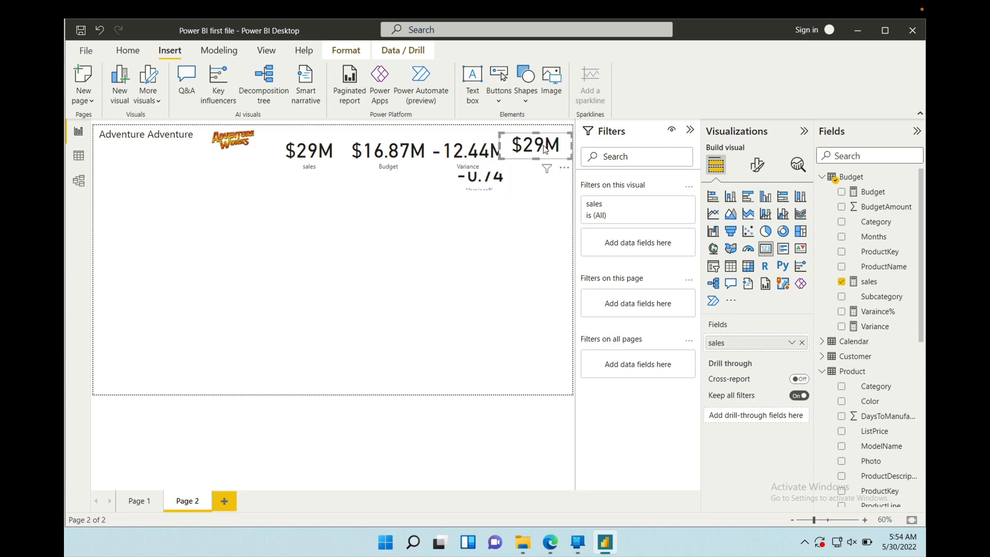
click(564, 168)
click(593, 196)
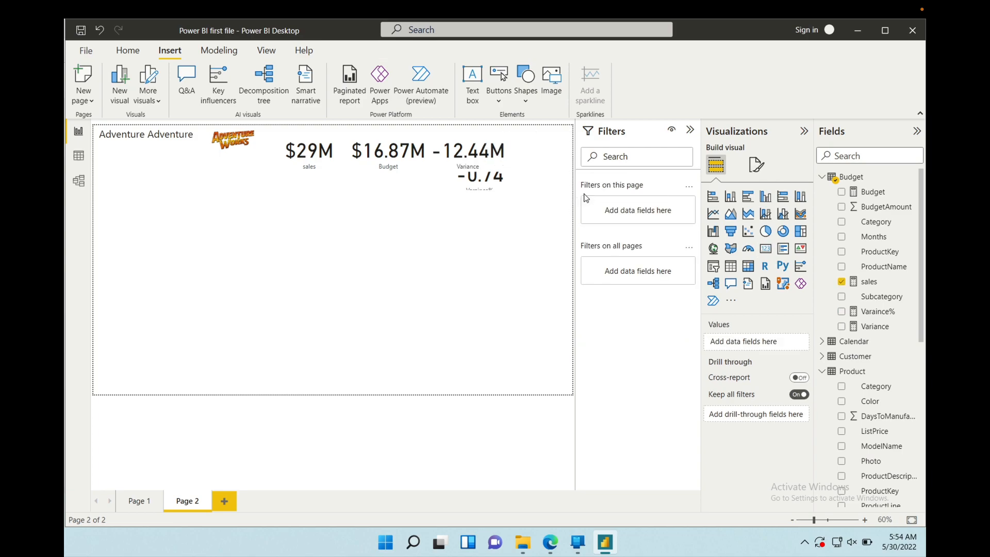
Step: Shift the sales, Budget and Variance cards toward the logo to make room at the end of the row
click(291, 151)
mouse_move(291, 151)
mouse_down()
mouse_move(326, 164)
mouse_move(291, 164)
mouse_up()
drag(375, 153, 363, 148)
Step: Find the Varaince% card's size settings, make the card tall enough for its label, and move it to the row's end
click(757, 165)
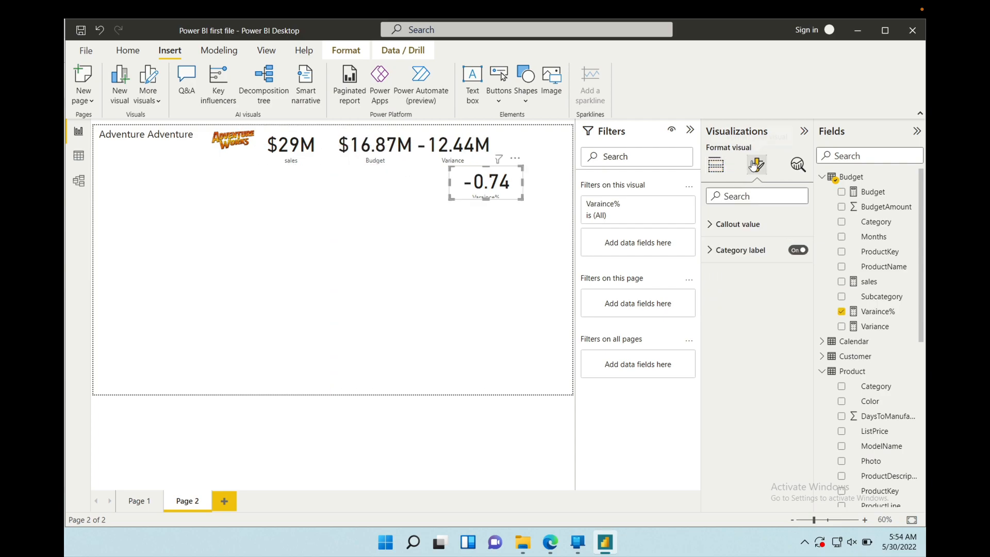
click(746, 198)
text(size)
drag(480, 185, 531, 149)
click(459, 246)
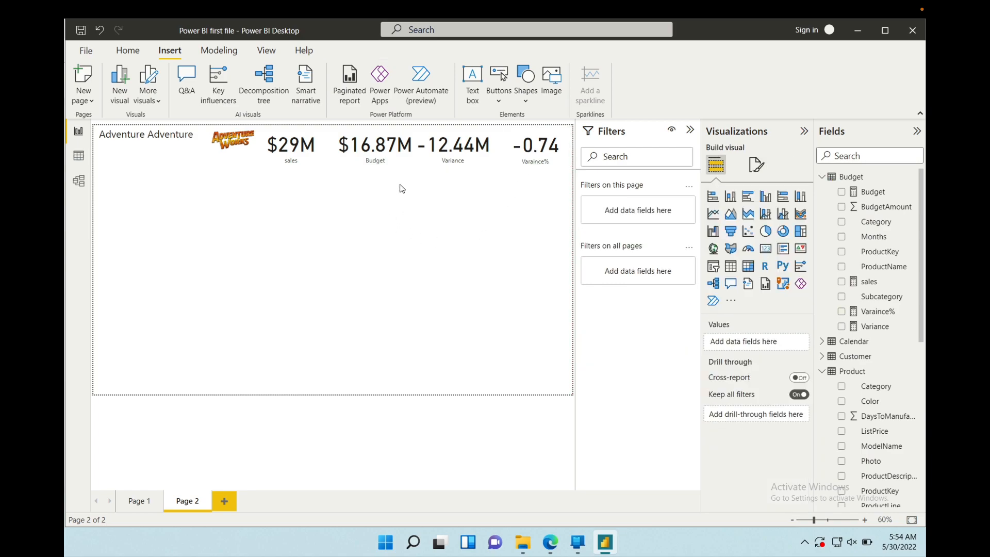
Step: Move the Variance card next to the Varaince% card and the Budget card closer to the sales card
click(468, 154)
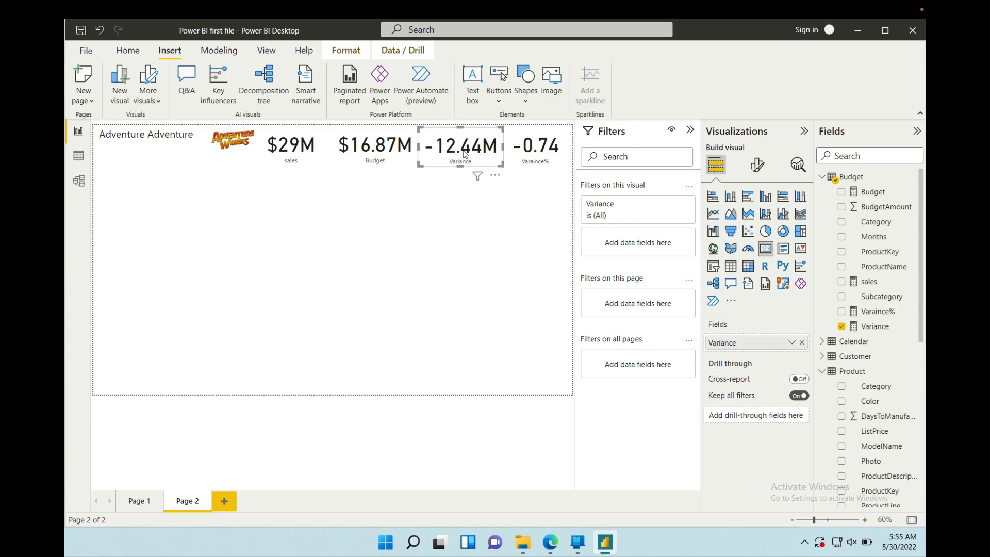
click(375, 149)
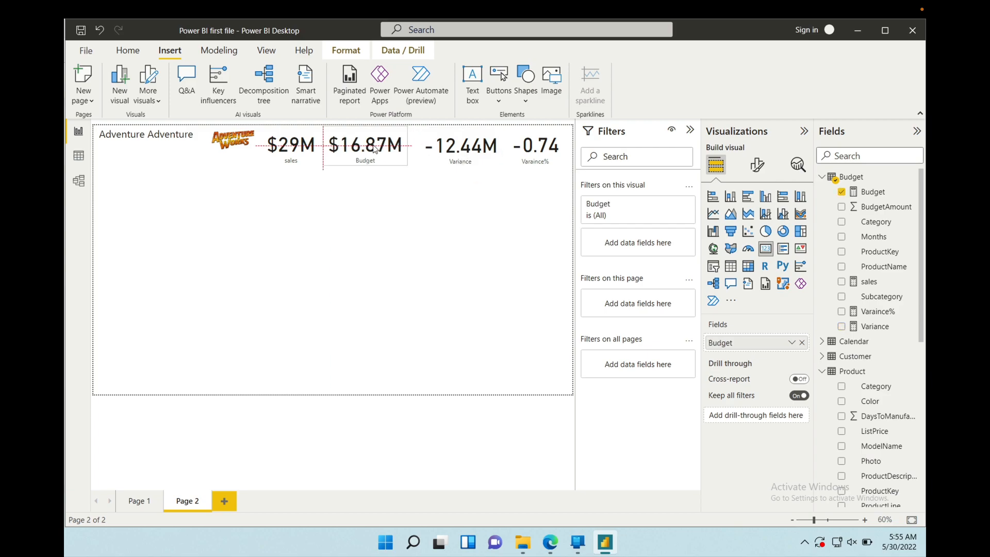
click(412, 229)
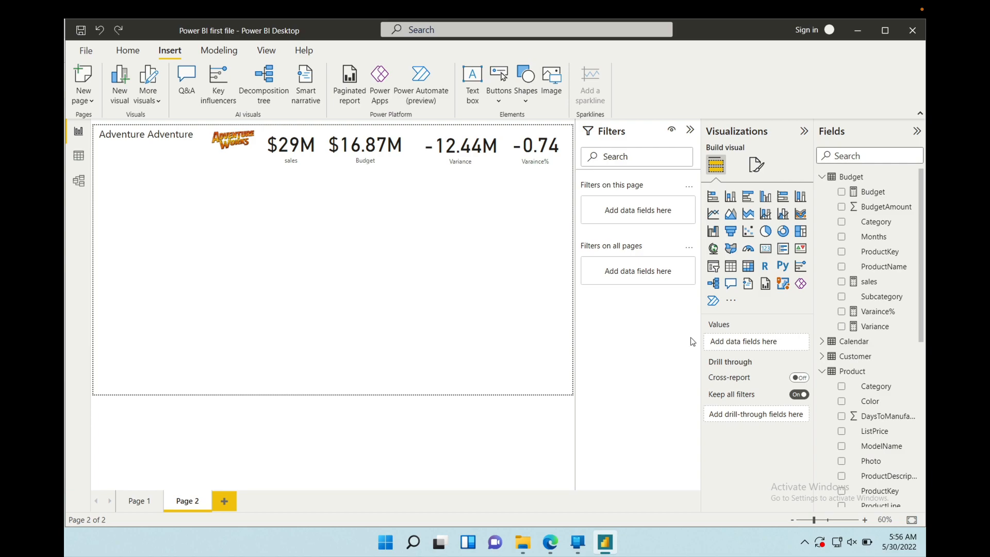
Step: Insert a rectangle shape below the title and stretch it across about three quarters of the page width
click(524, 92)
click(527, 143)
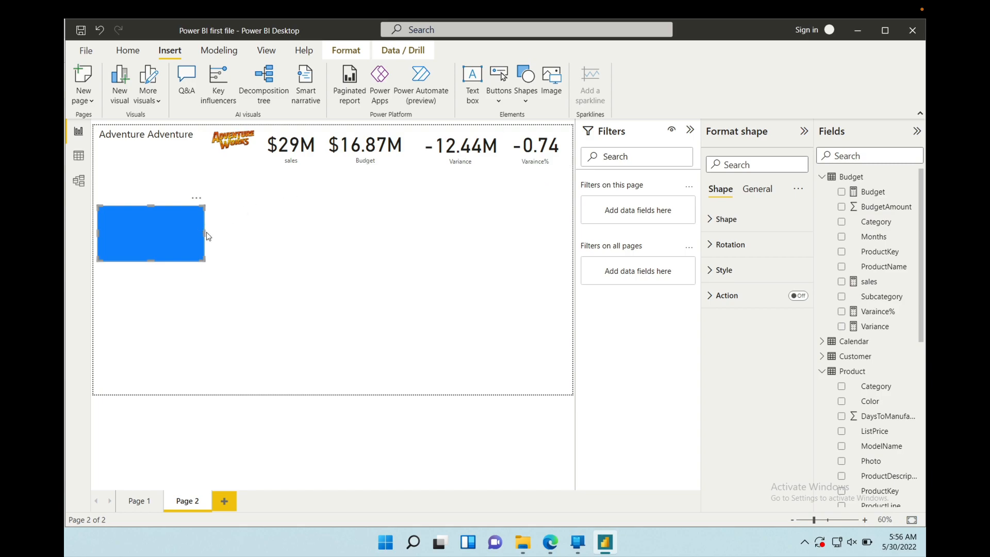
drag(204, 232, 449, 228)
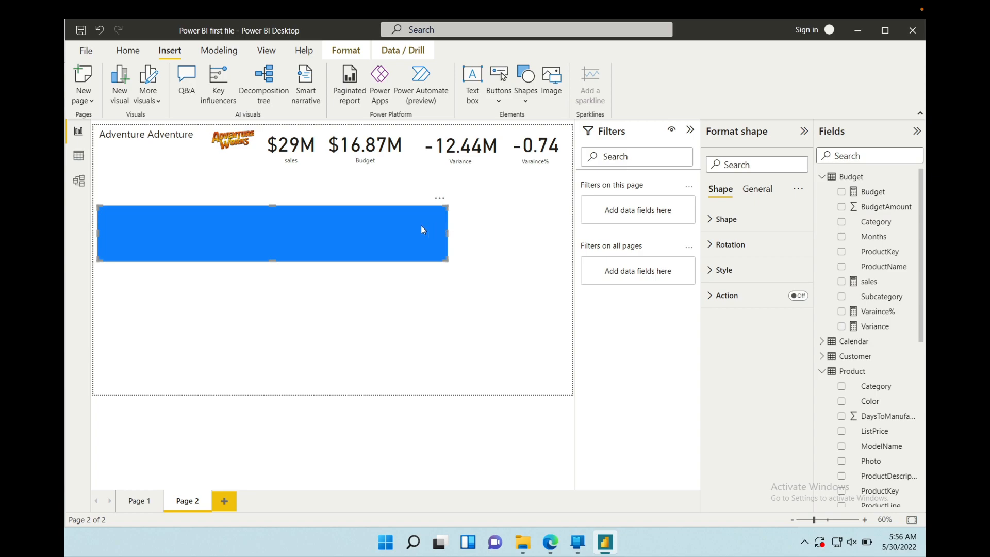
click(710, 219)
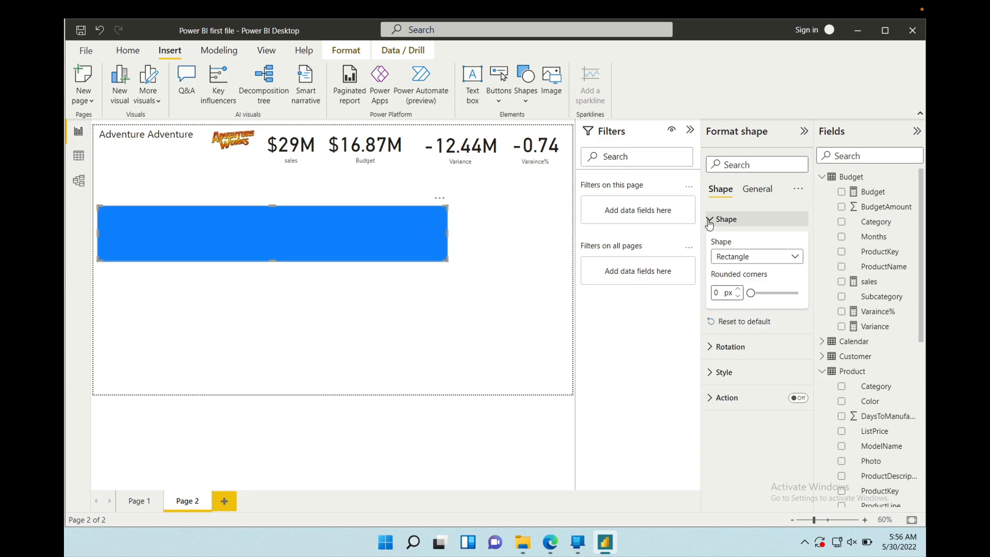
click(748, 257)
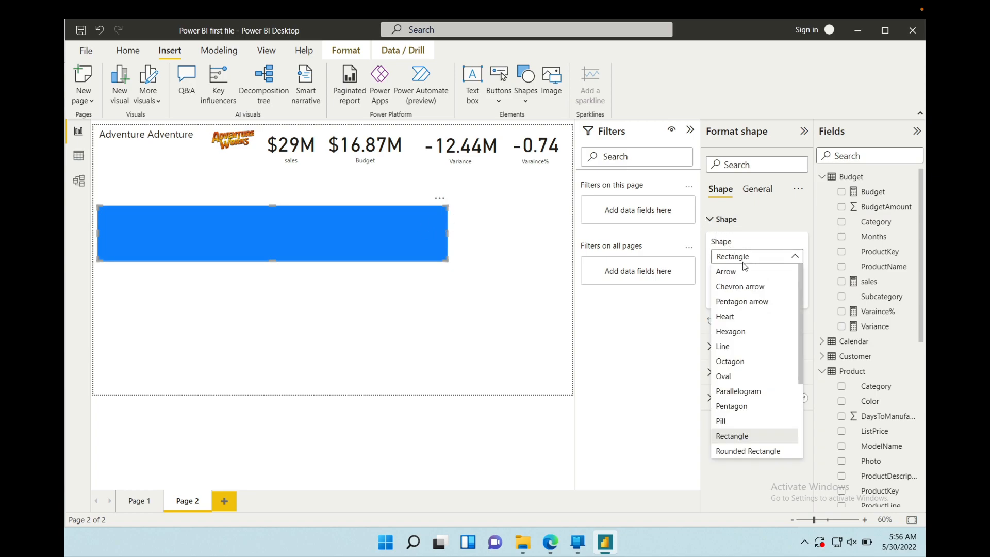
click(795, 256)
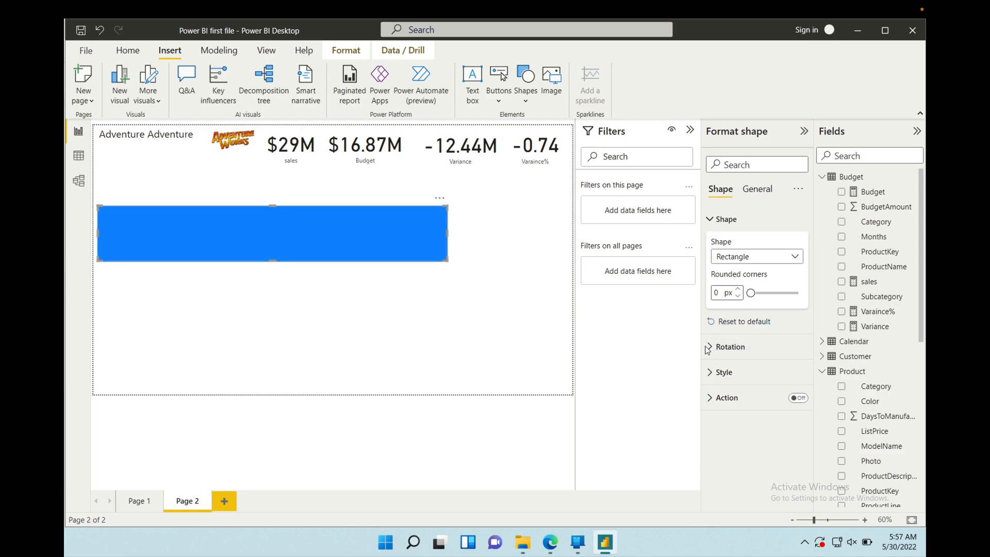
Step: Set the rectangle's fill transparency to 60%
click(710, 373)
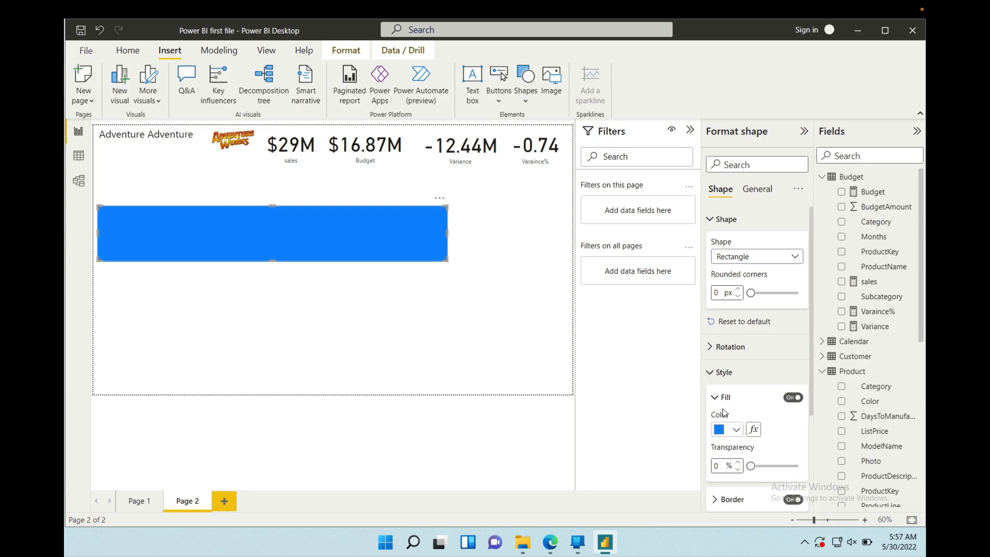
scroll(721, 407, down, 3)
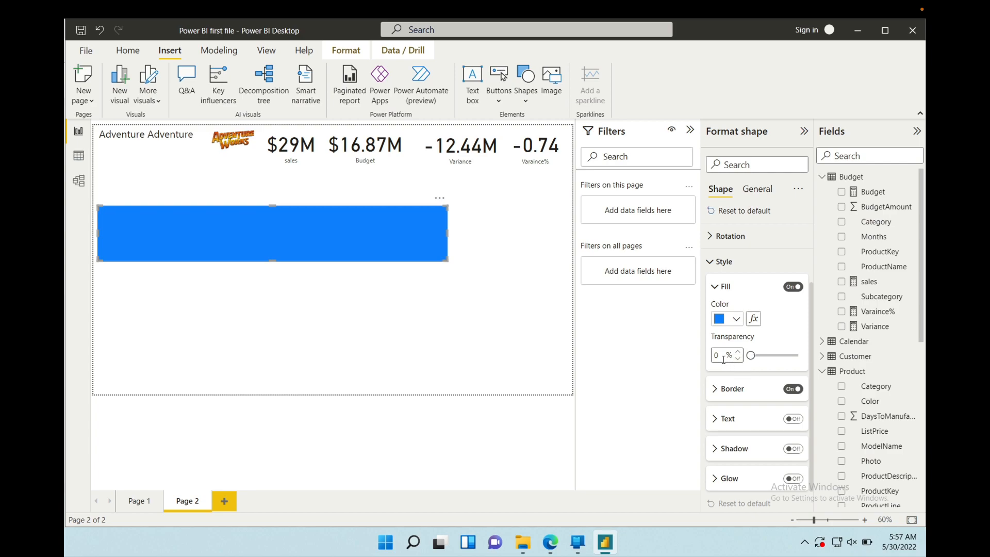
key(BackSpace)
text(1)
text(0)
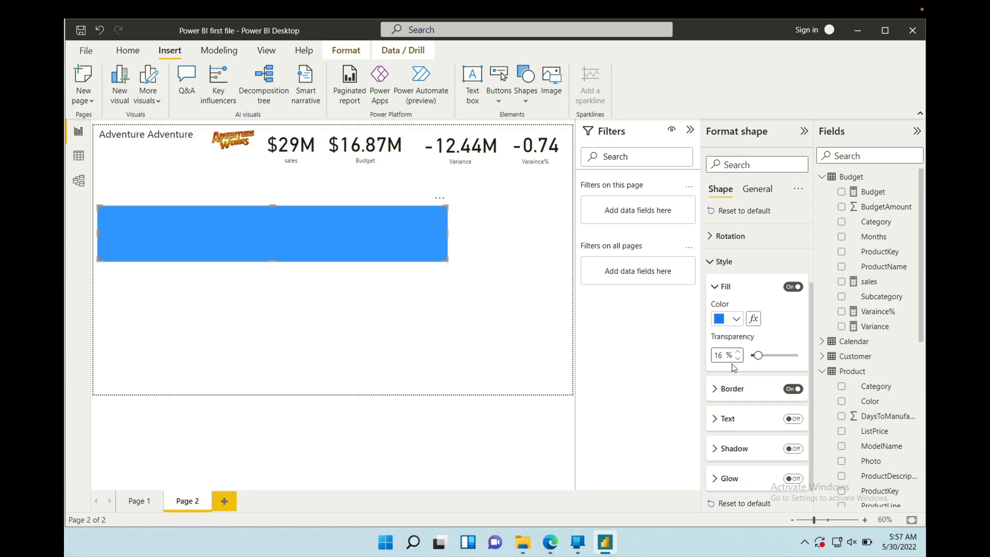
key(BackSpace)
key(BackSpace)
text(0)
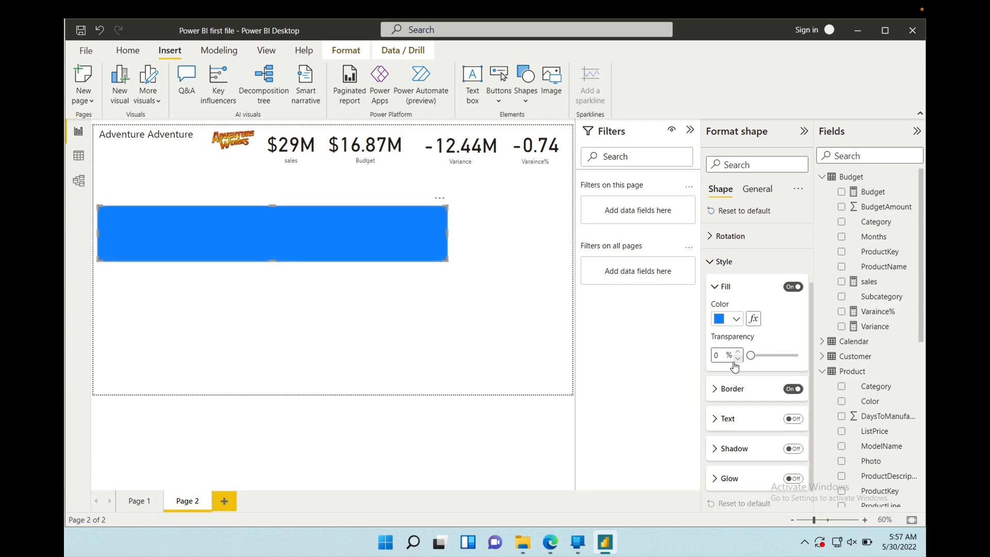
text(60)
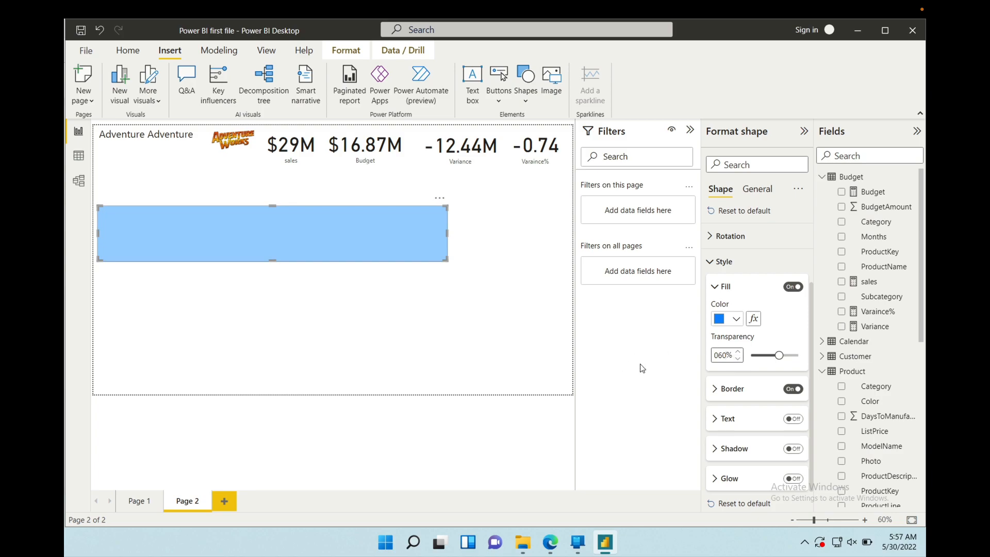
Step: Change the rectangle's fill color to a light blue tint and set its border width to 0 px
click(720, 318)
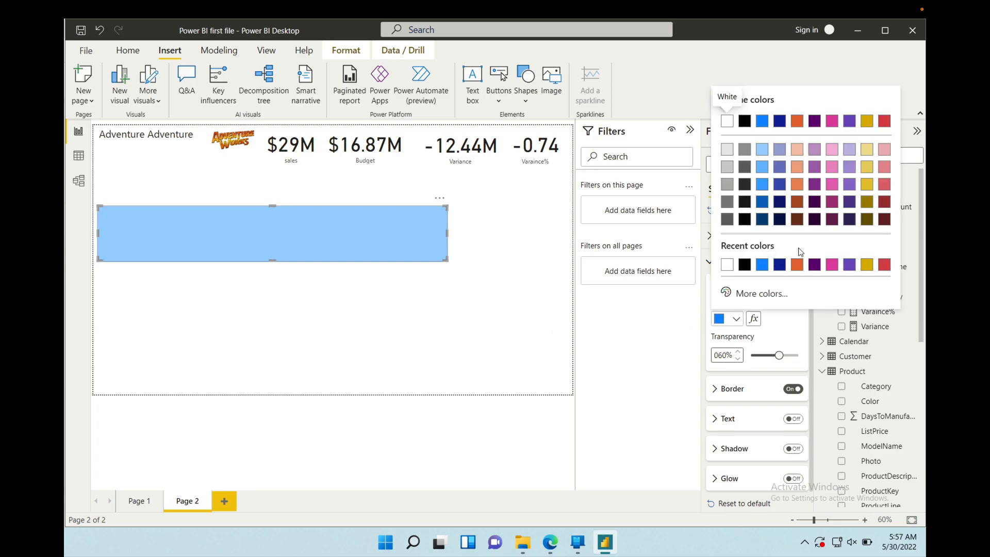
click(866, 151)
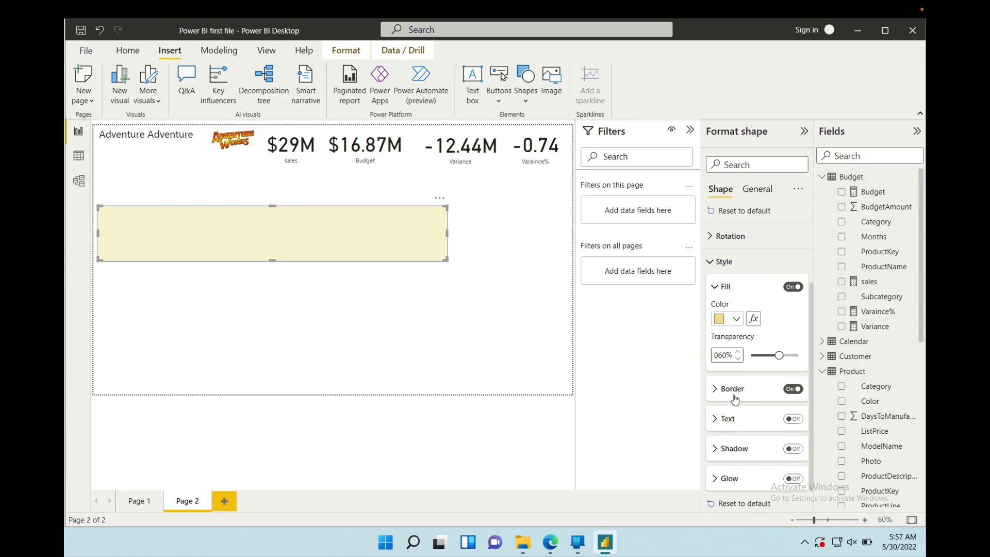
click(736, 319)
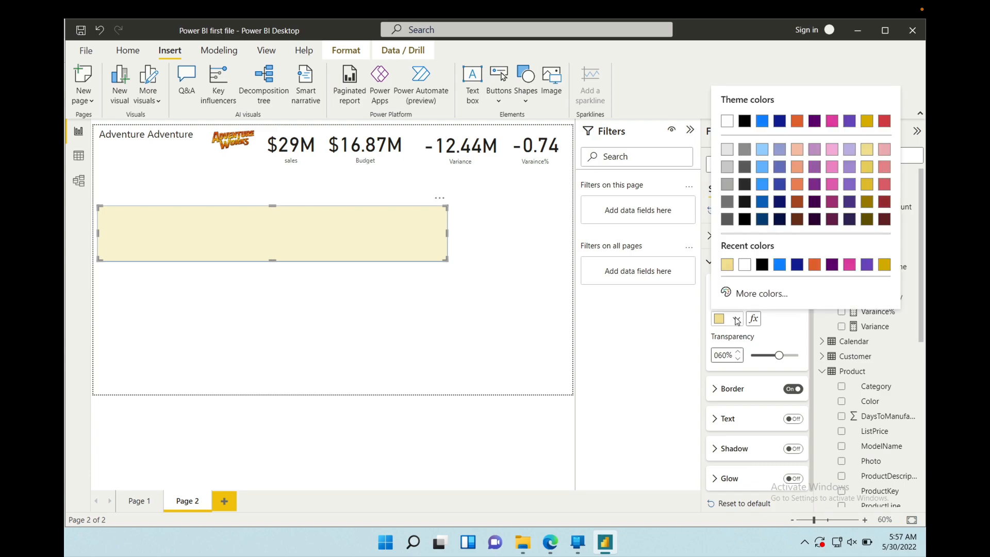
click(761, 158)
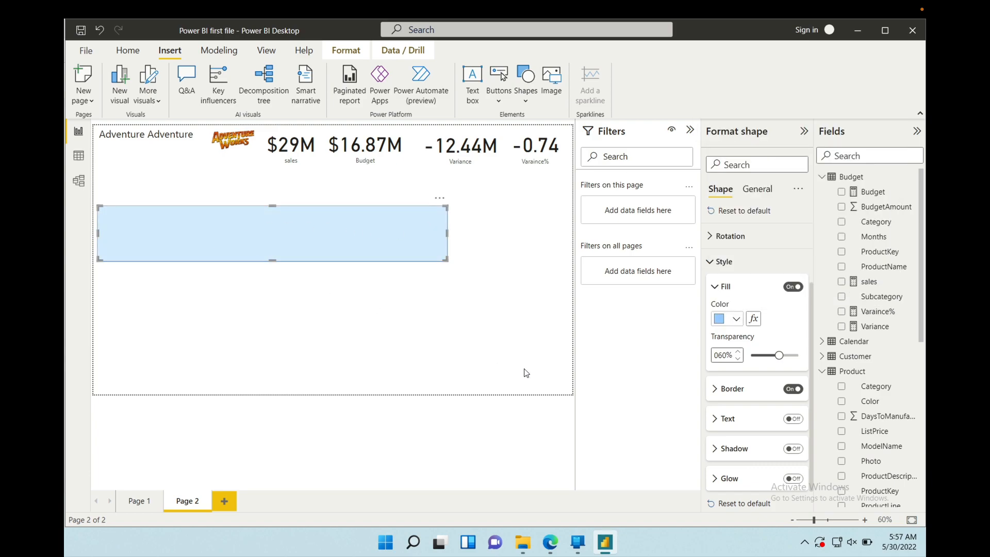
click(715, 388)
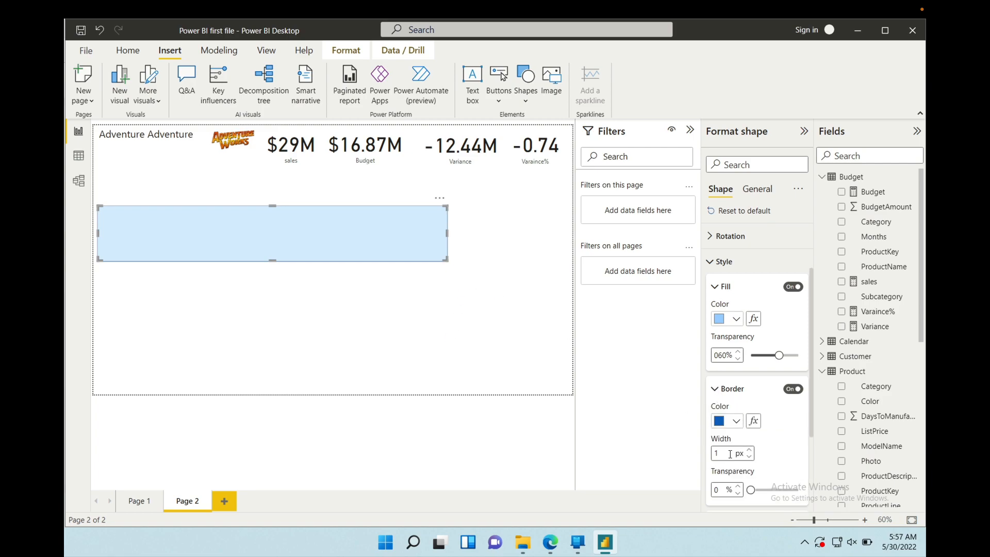
key(BackSpace)
text(0)
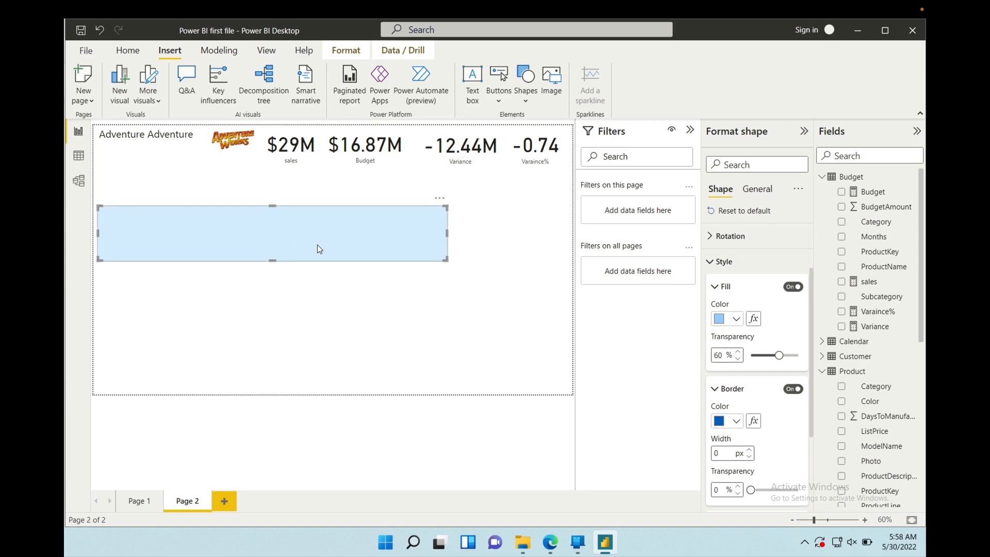
Step: Send the rectangle to the back of the page's layer order
click(346, 50)
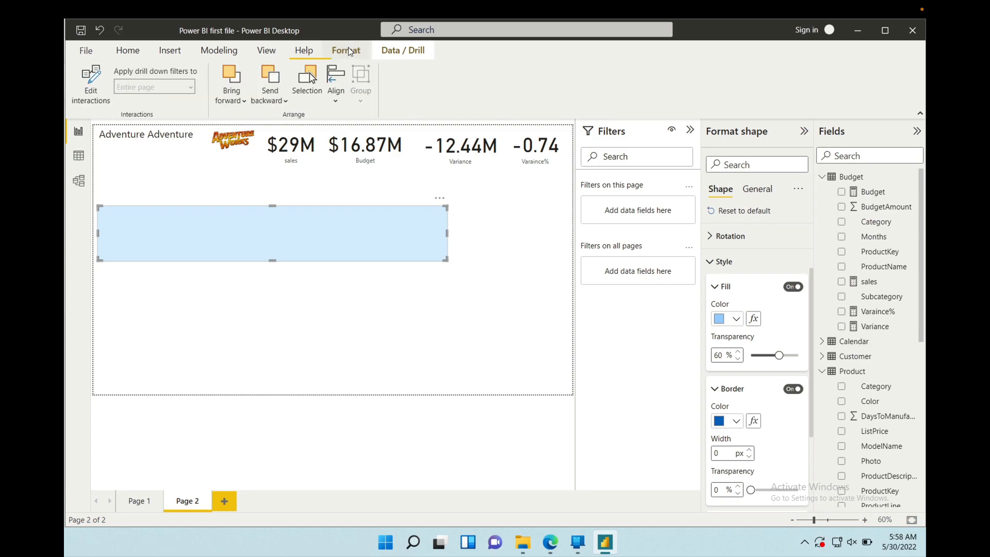
click(270, 98)
click(300, 122)
click(270, 98)
click(287, 140)
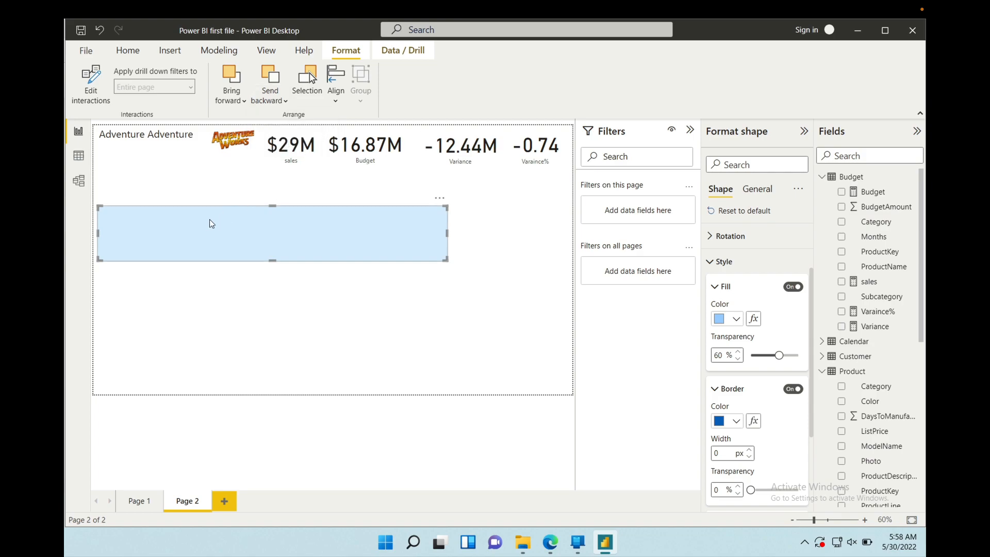
Step: Move the rectangle behind the four cards and shrink it to span from the sales card to the page edge at card height
drag(194, 231, 339, 150)
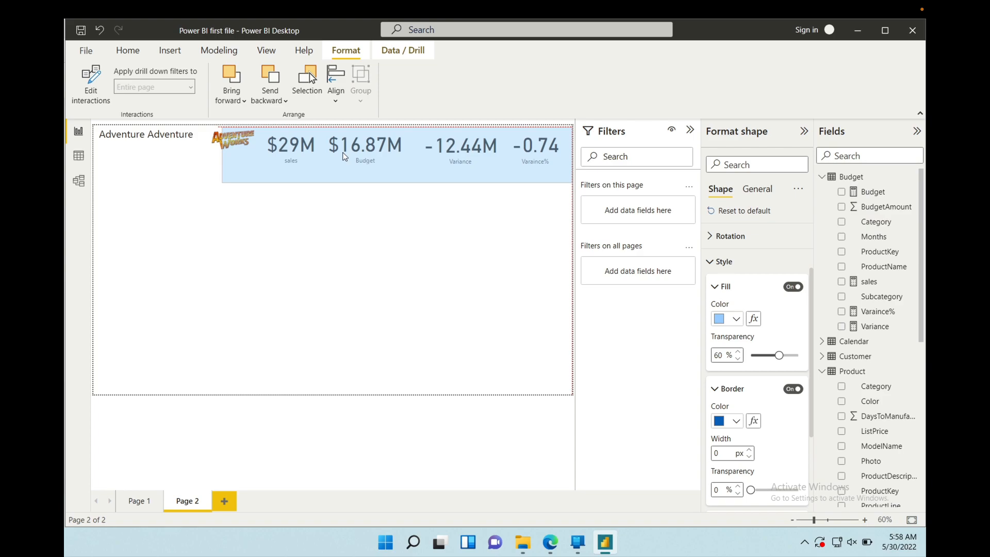
drag(248, 153, 264, 156)
drag(416, 178, 415, 166)
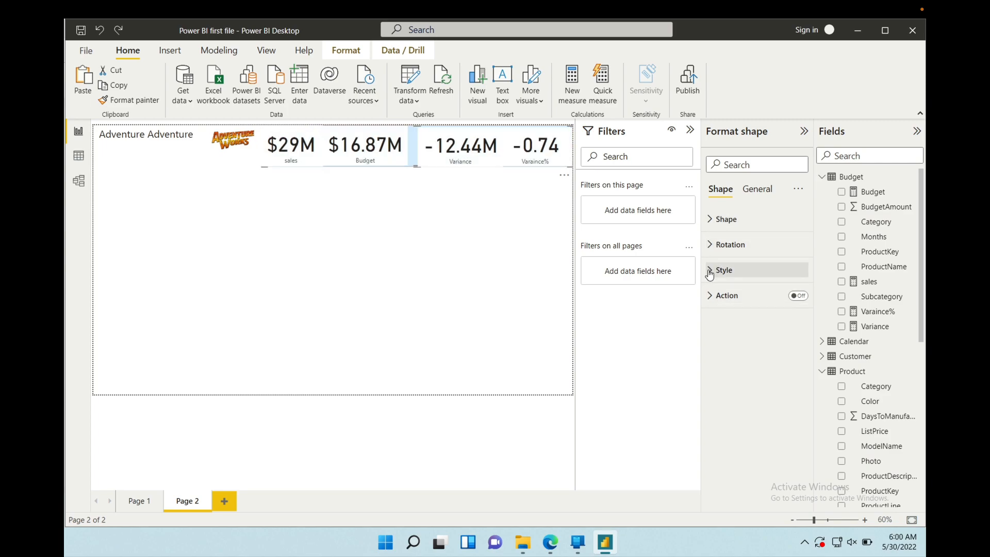
Step: Increase the rectangle's fill transparency to 82% and deselect it
click(722, 269)
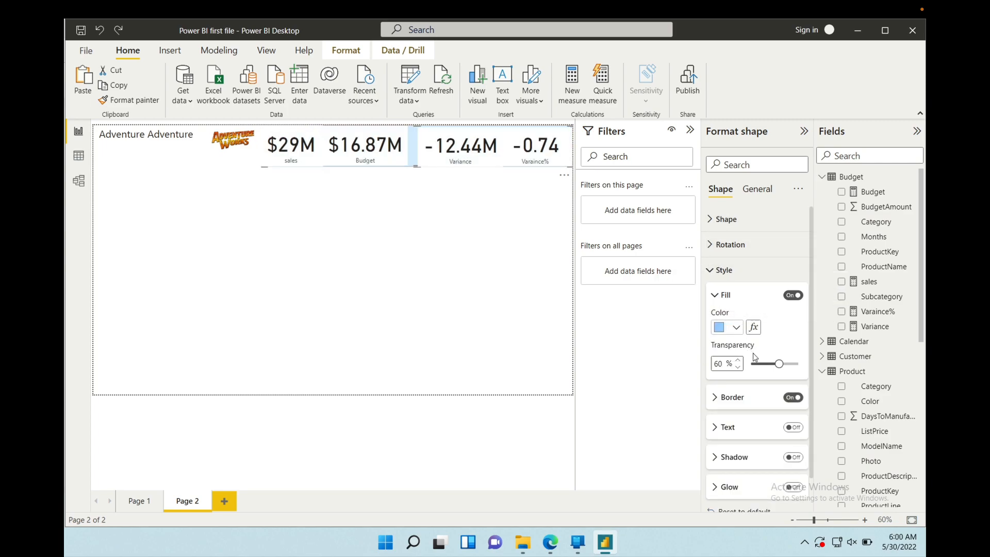
drag(777, 363, 789, 363)
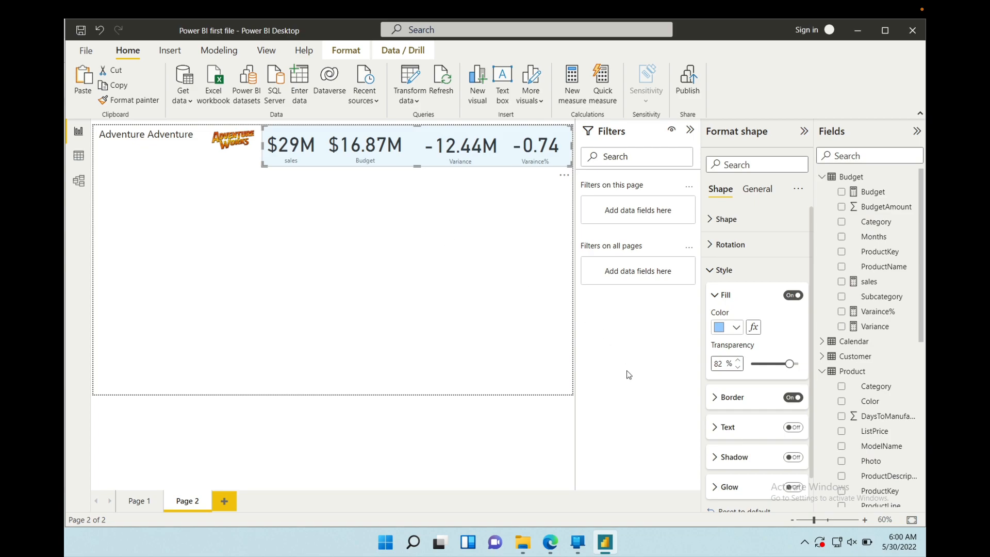
click(331, 241)
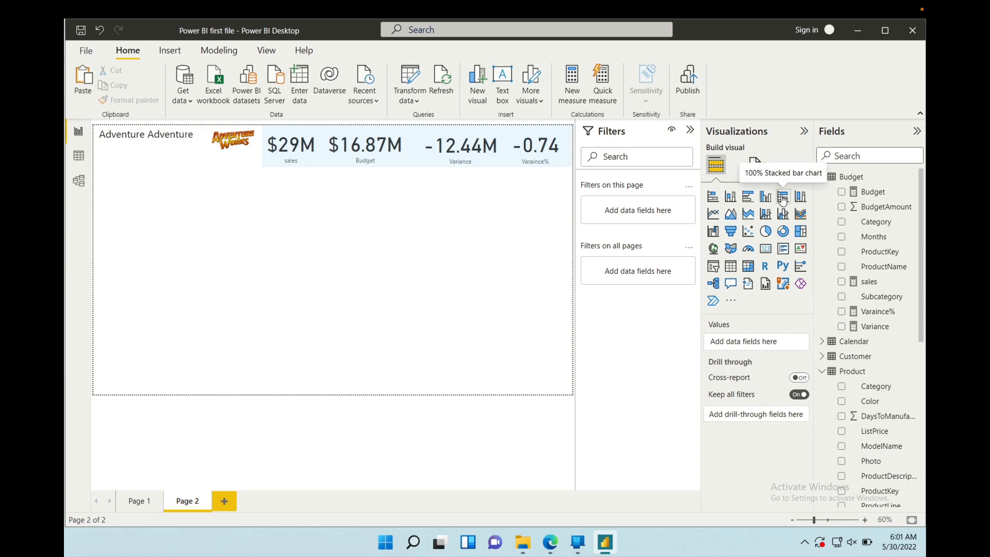
Step: Insert a clustered bar chart below the header, enlarge it, and add the sales and Budget measures to it
click(748, 200)
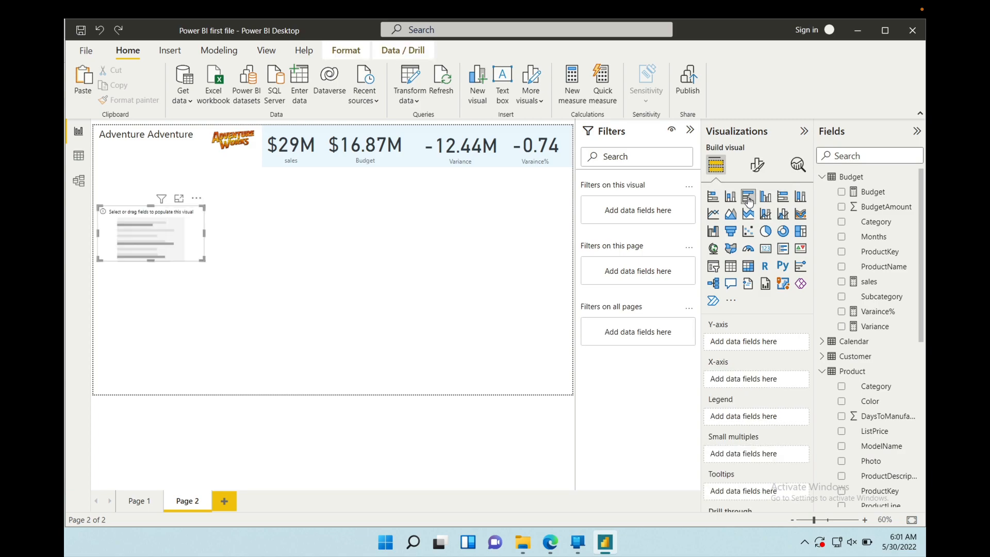
drag(194, 260, 232, 279)
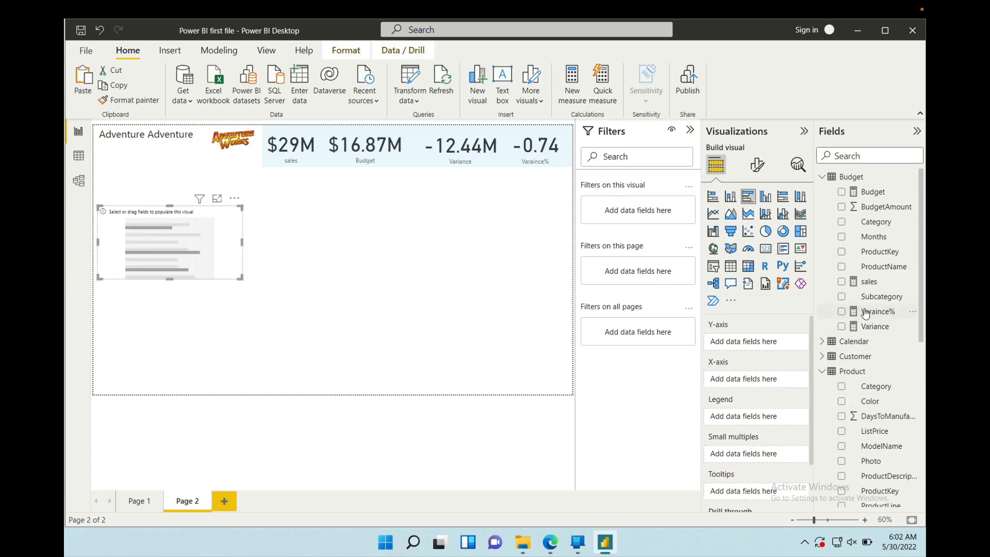
drag(868, 282, 303, 303)
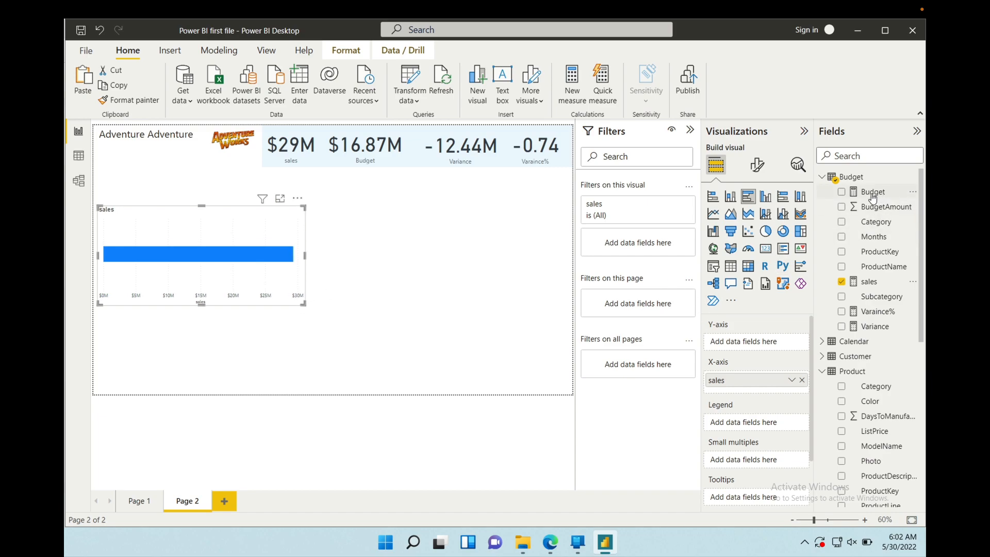
drag(872, 199, 245, 270)
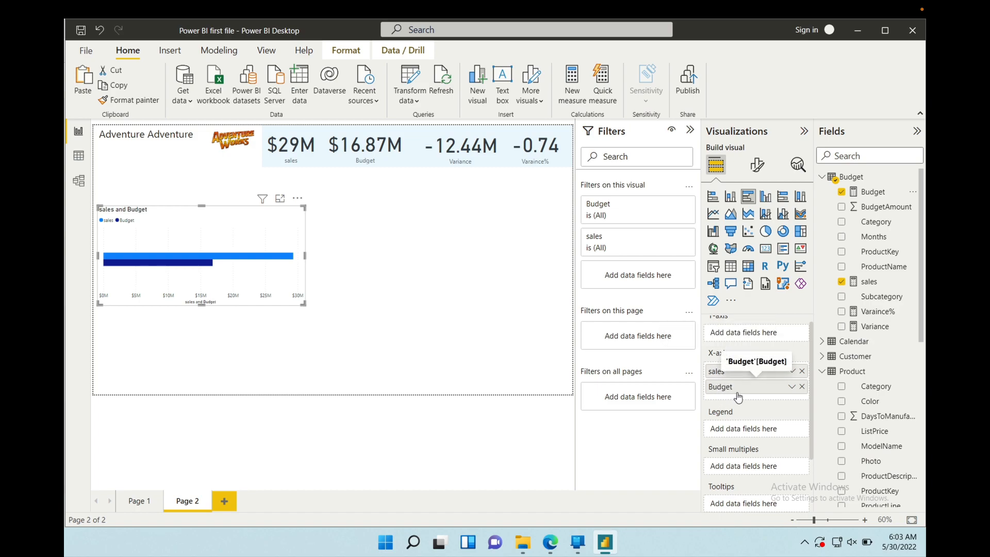
Step: Add Category and Subcategory from the Budget table to the bar chart's Y-axis as a hierarchy
scroll(739, 359, up, 1)
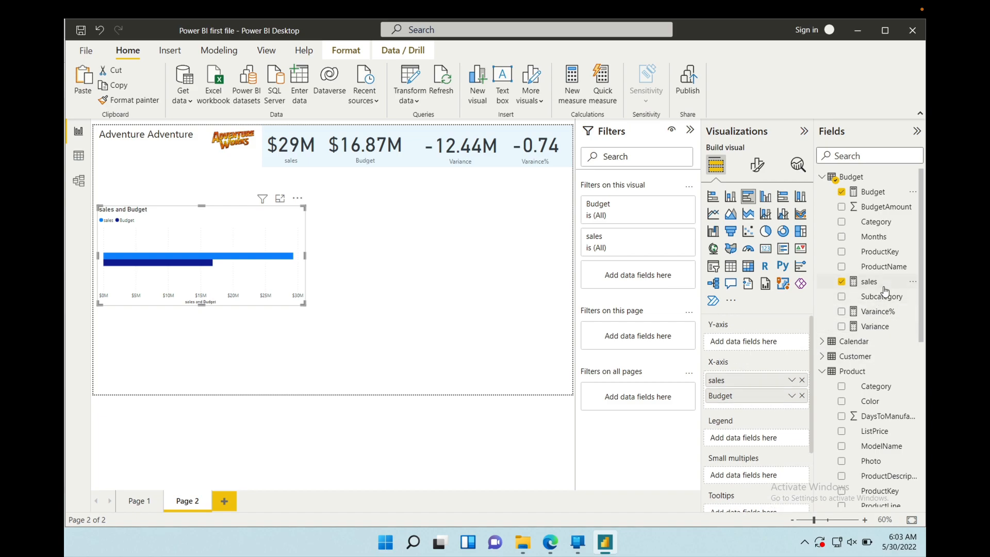
drag(878, 223, 767, 340)
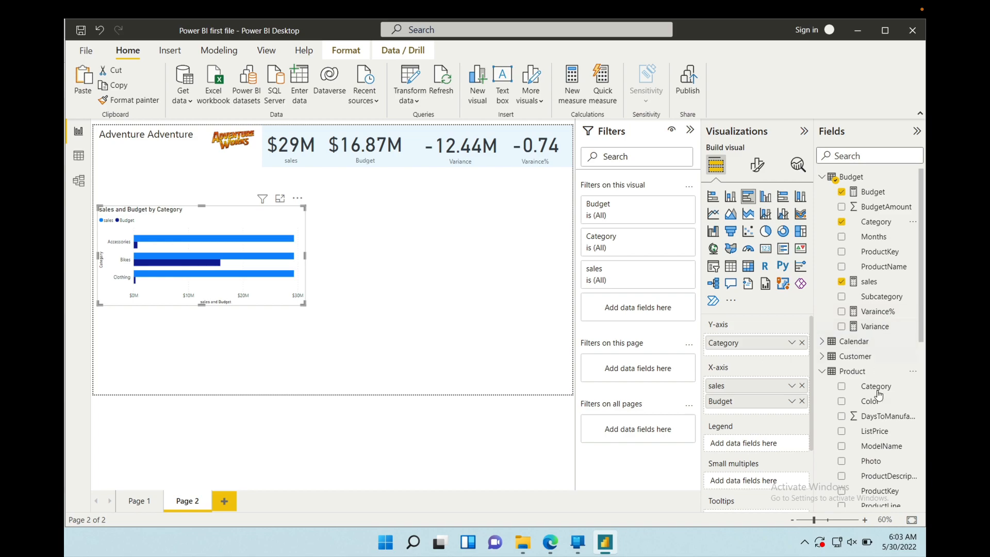
drag(882, 302, 769, 353)
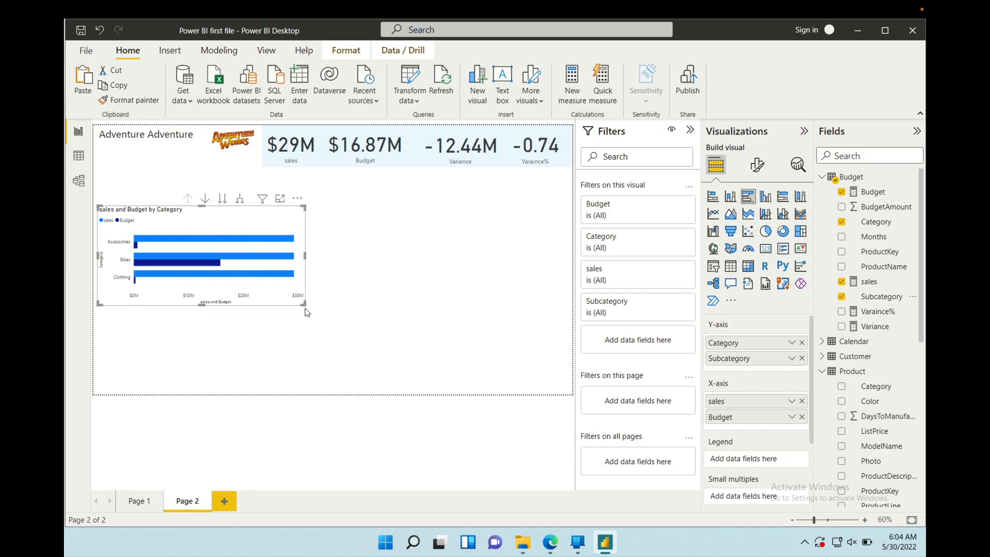
Step: Drill down from the Accessories bar to its subcategories and enlarge the chart so all of them fit
click(297, 199)
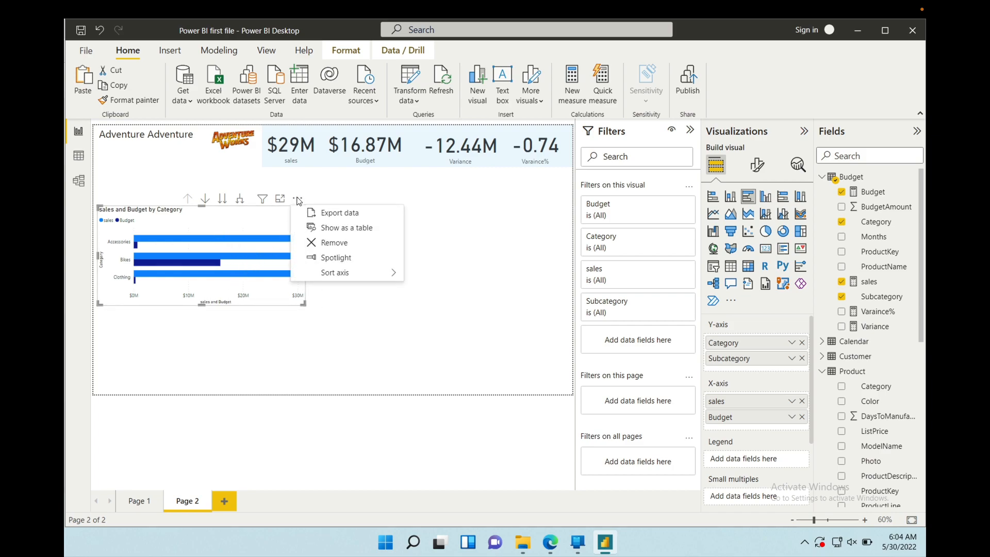
click(321, 188)
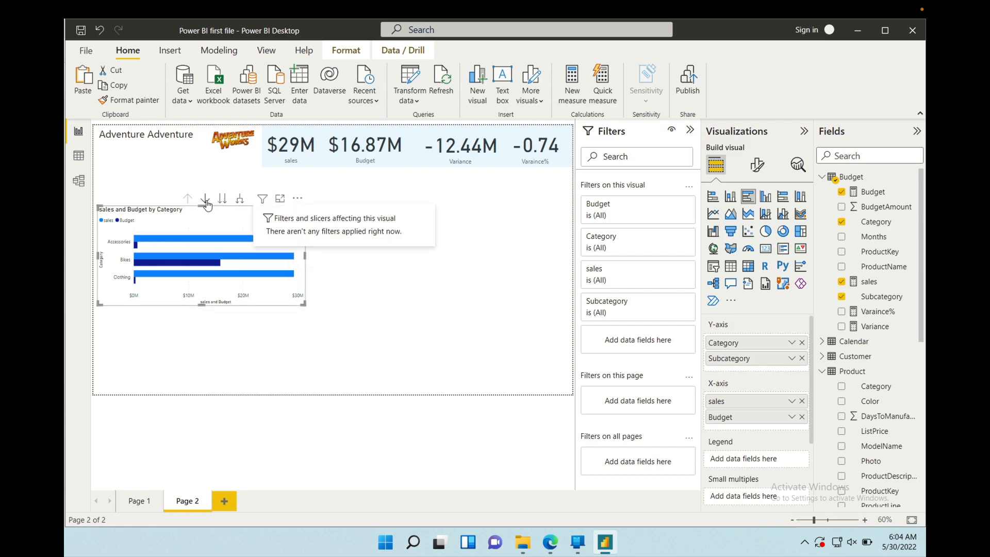
right_click(177, 241)
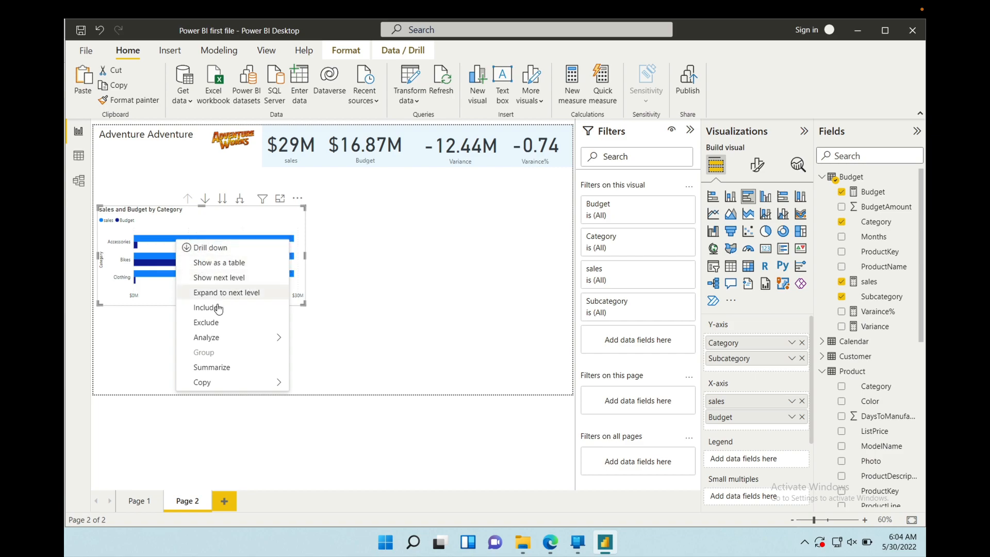
click(209, 249)
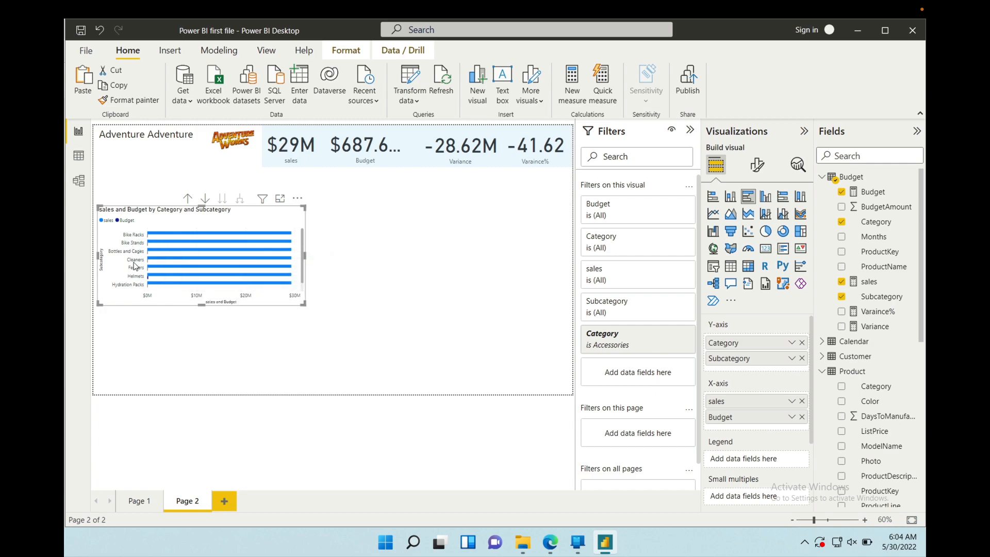
drag(304, 303, 354, 331)
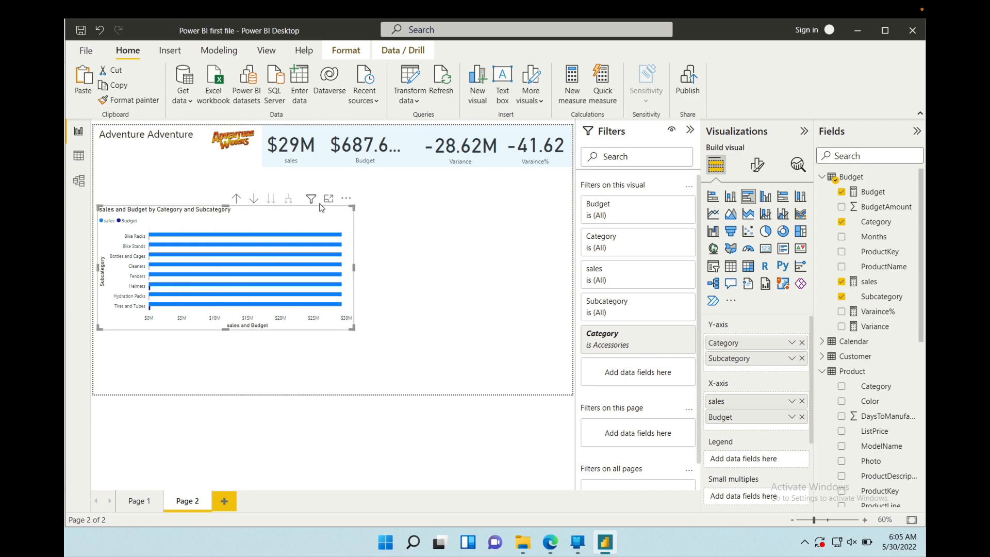
Step: Sort the bar chart's axis by Category Subcategory in ascending order
click(345, 199)
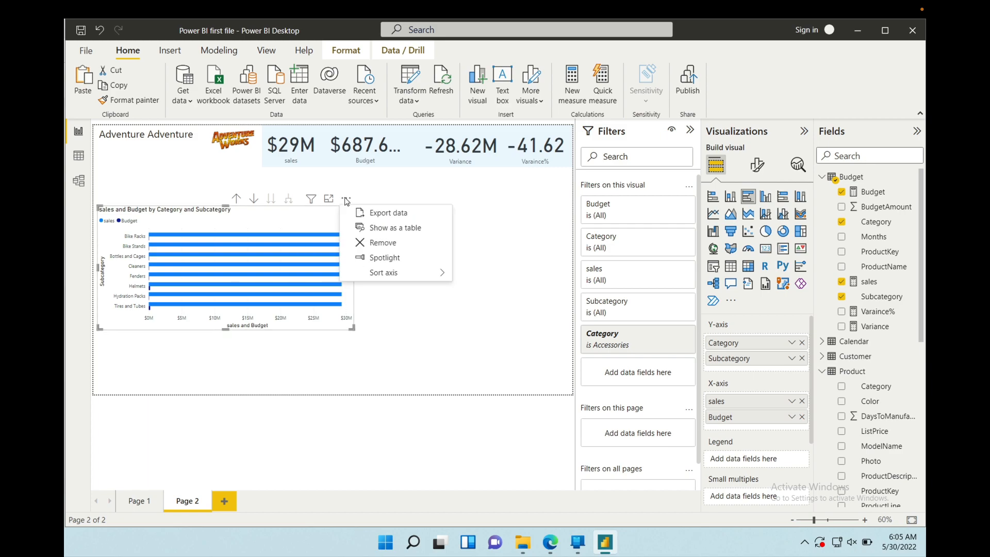
mouse_move(398, 272)
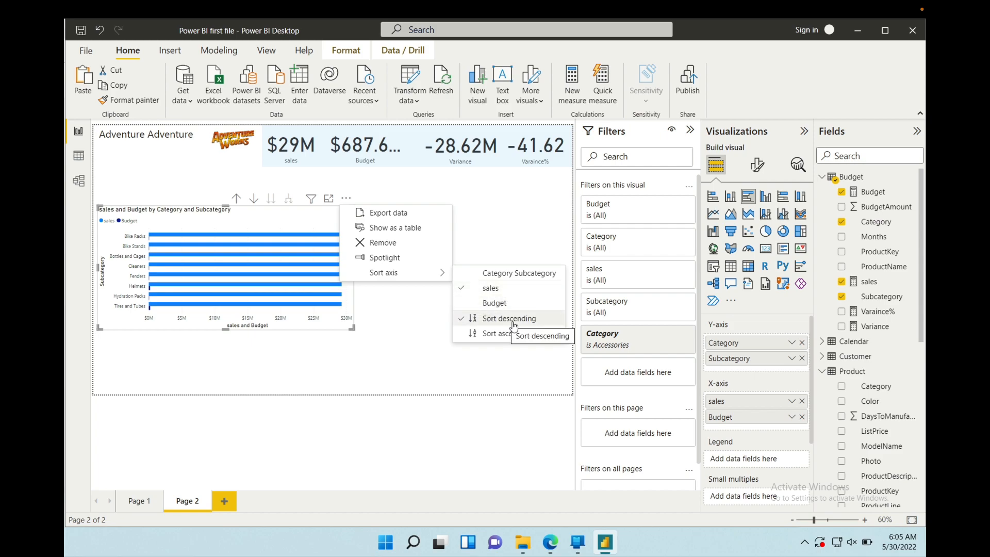
click(517, 279)
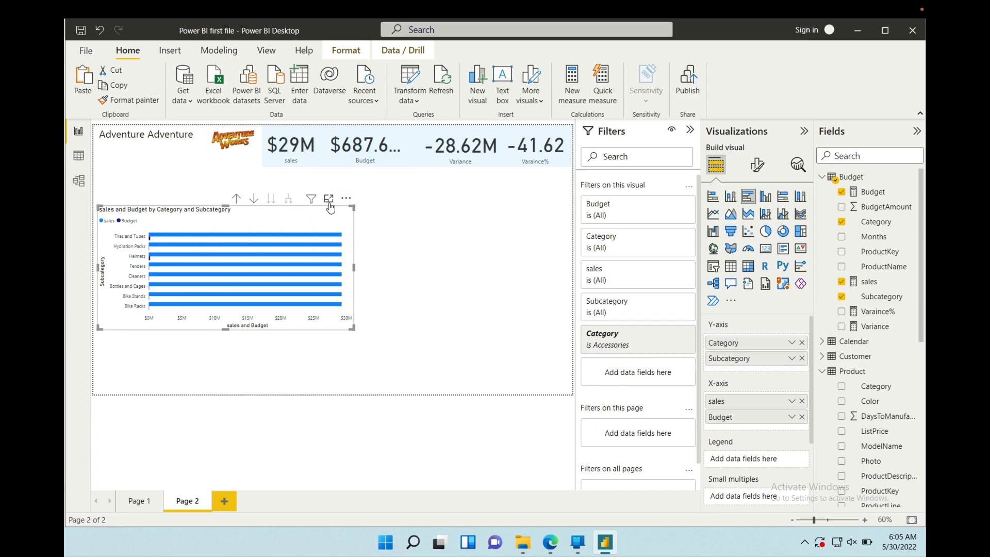
click(345, 199)
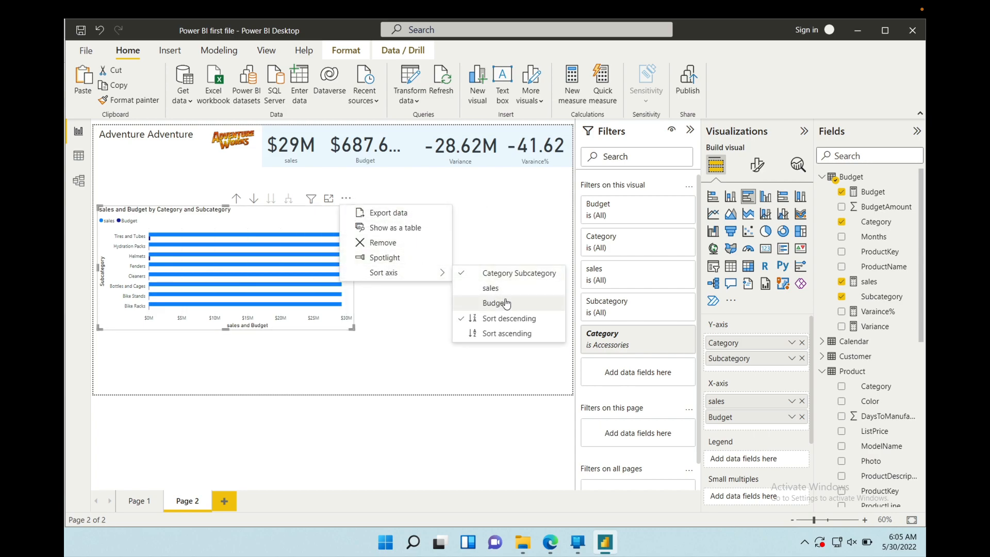
click(509, 336)
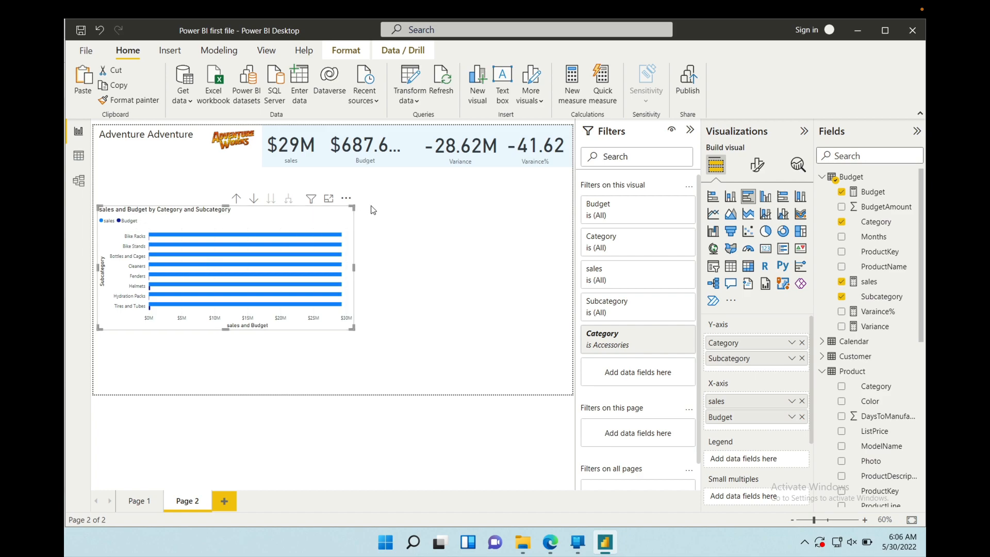
Step: Drill the bar chart up to the Category level and check the KPI cards with the Accessories bar highlighted, clearing the highlight after
right_click(279, 237)
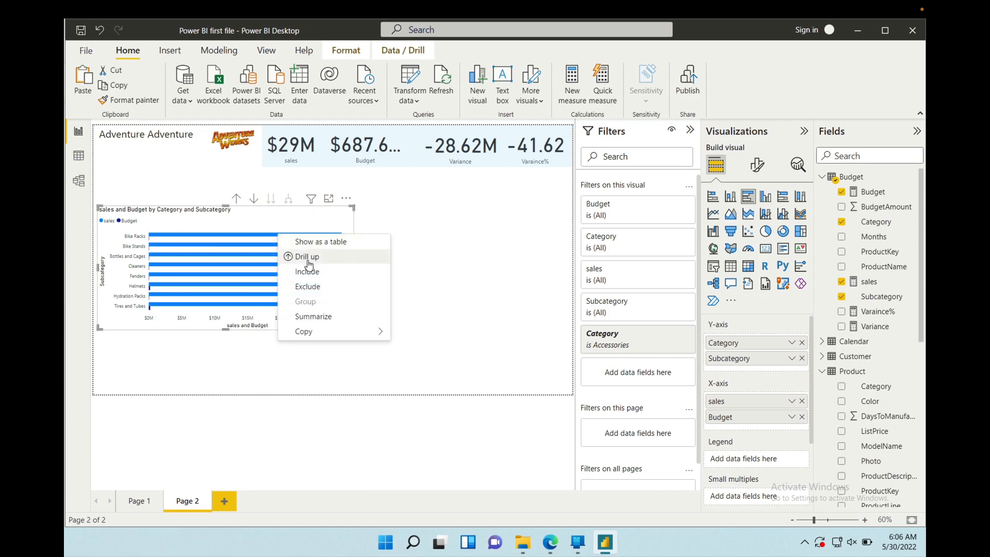
click(308, 258)
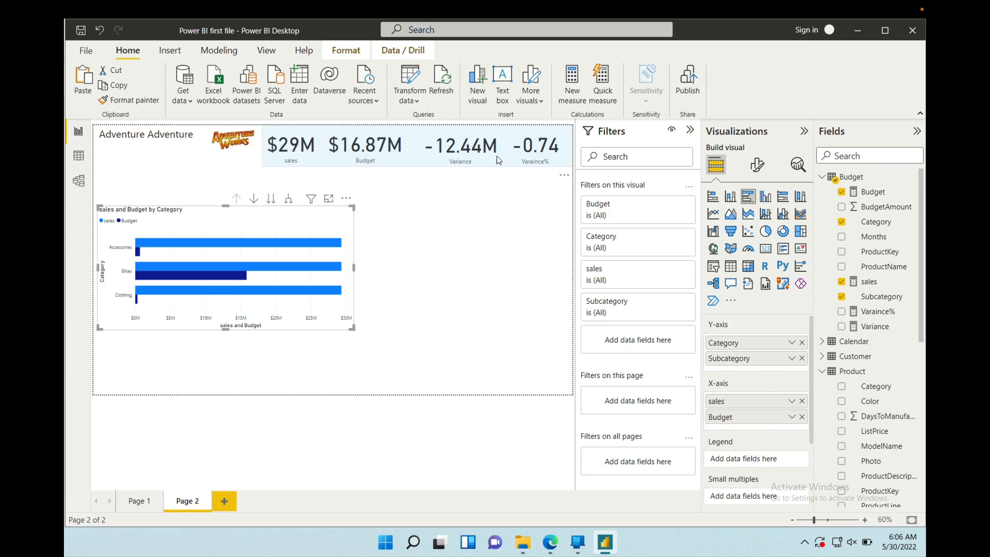
click(242, 244)
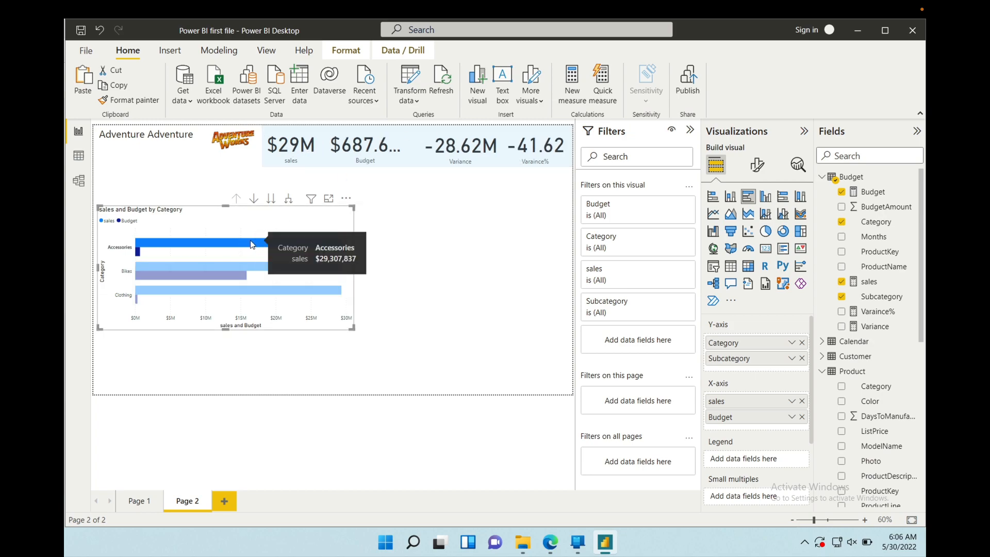
click(250, 244)
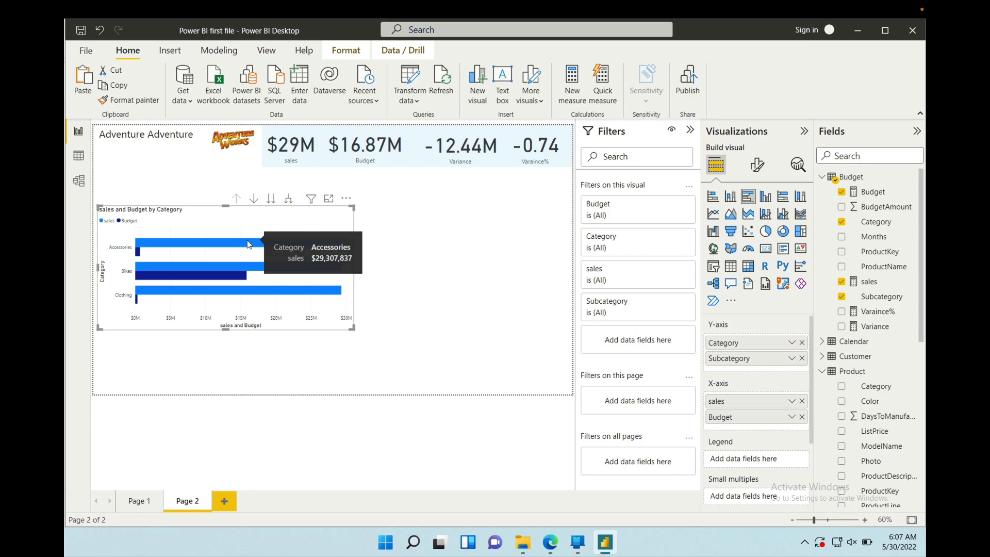
Step: Drill down into Accessories and highlight Bike Racks, Bike Stands, Helmets, and Tires and Tubes in turn to check the KPI cards
right_click(248, 245)
click(261, 247)
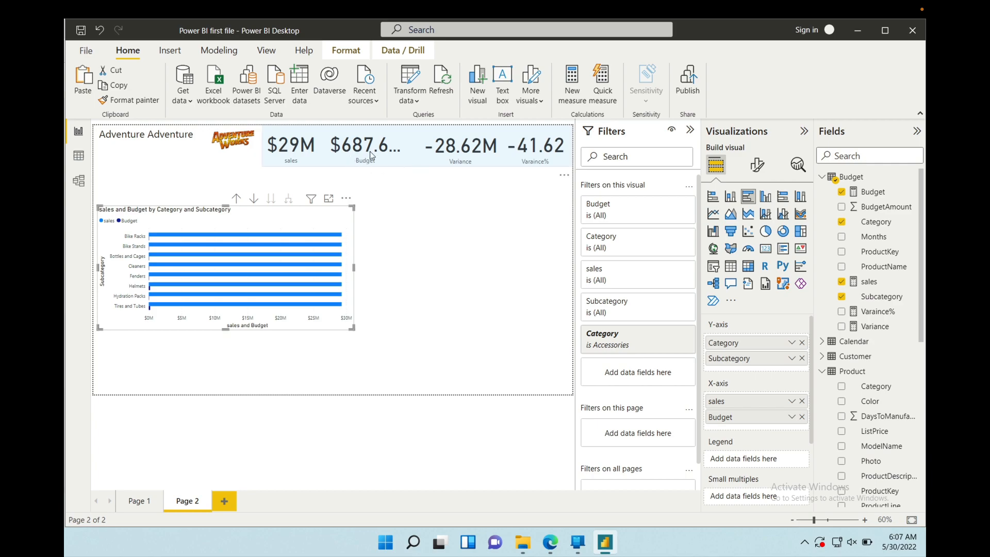
click(260, 234)
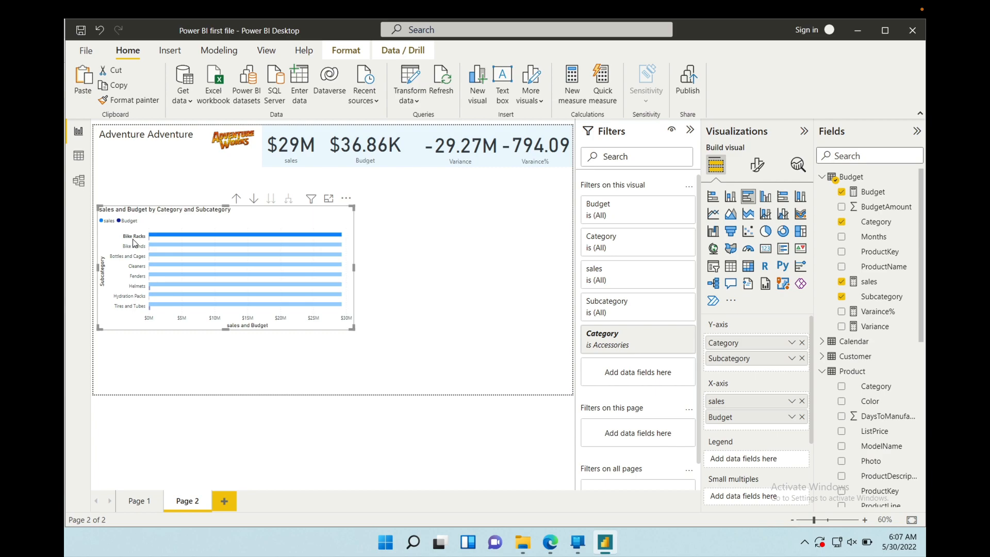
click(203, 246)
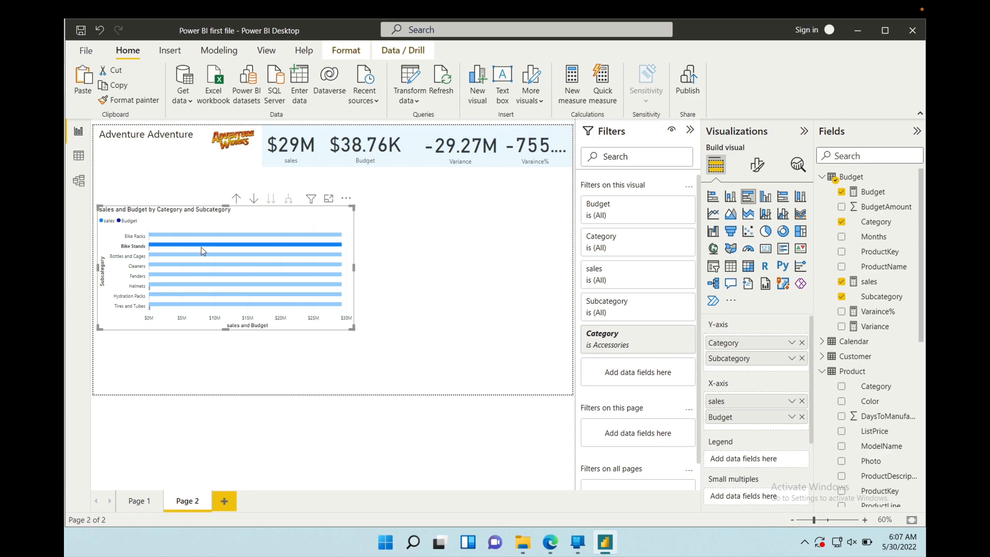
click(185, 286)
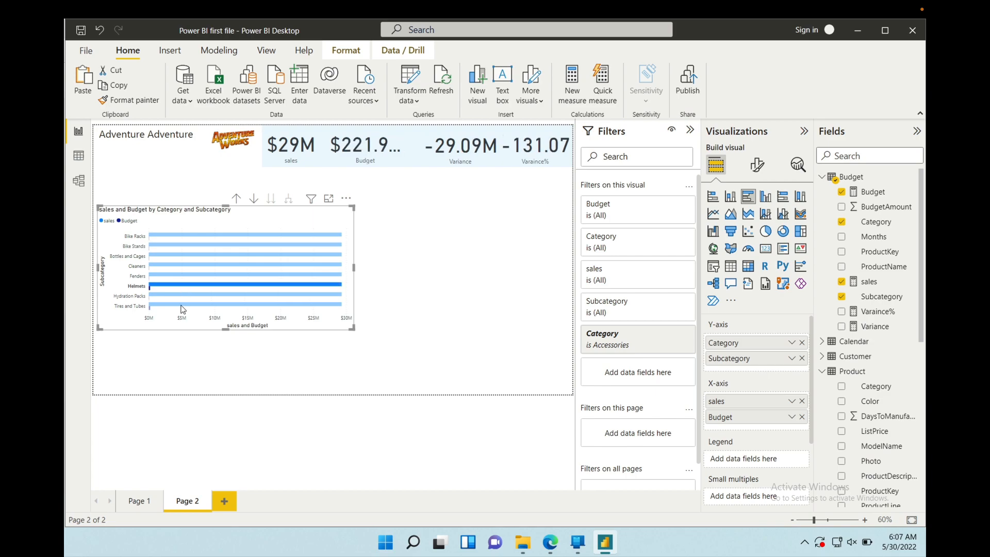
click(184, 307)
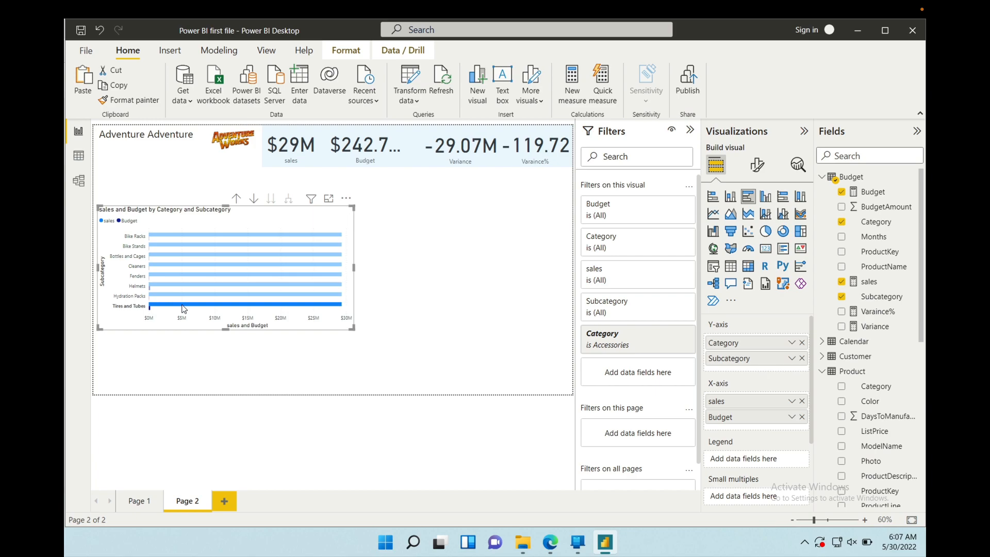
Step: Clear the subcategory highlight and drill the bar chart back up to the Category level
click(219, 233)
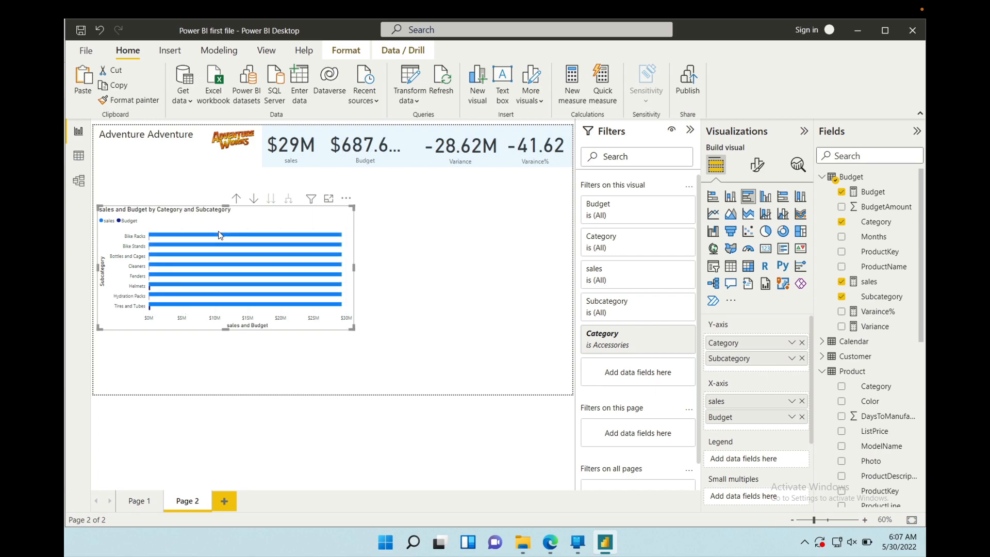
right_click(219, 235)
click(232, 252)
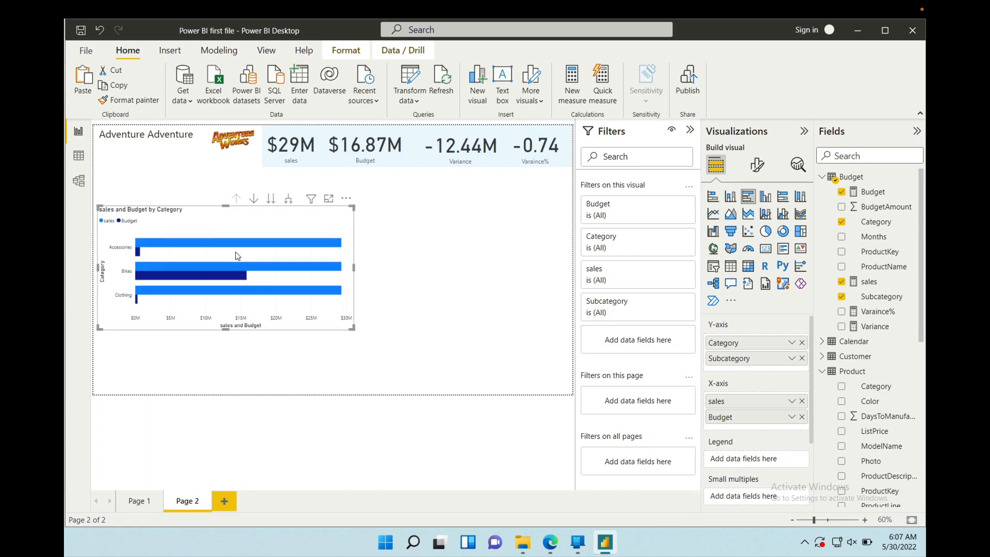